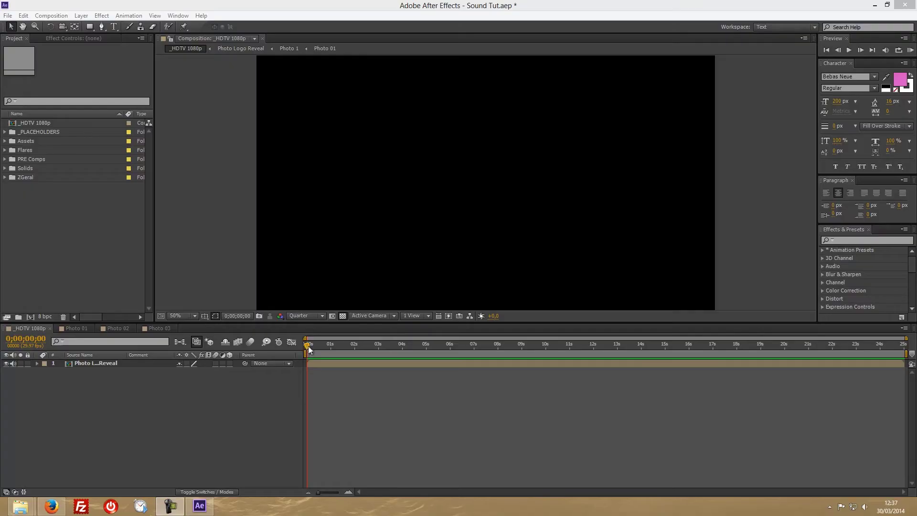
# Scrub and play the intro's opening seconds up to the Video Editing Tutorials & Tips photo.
pyautogui.moveTo(307, 347); pyautogui.dragTo(386, 345)
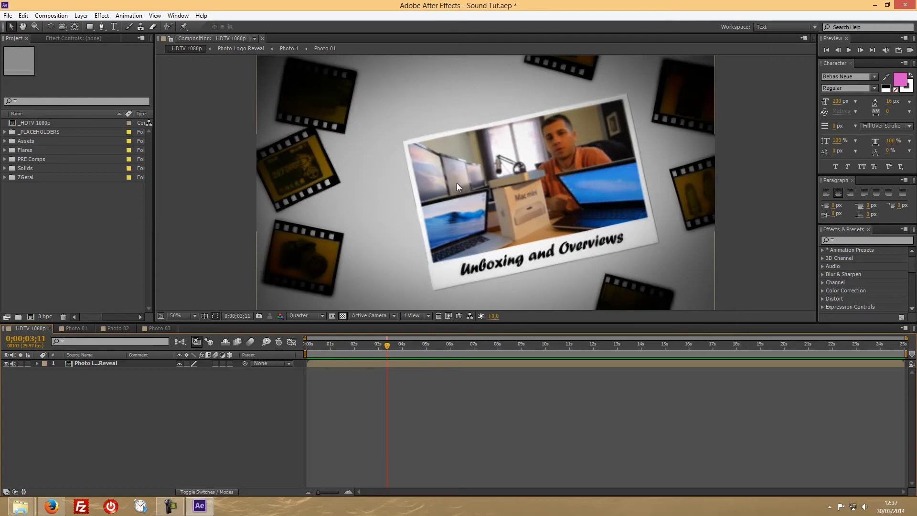
pyautogui.moveTo(386, 345); pyautogui.dragTo(428, 350)
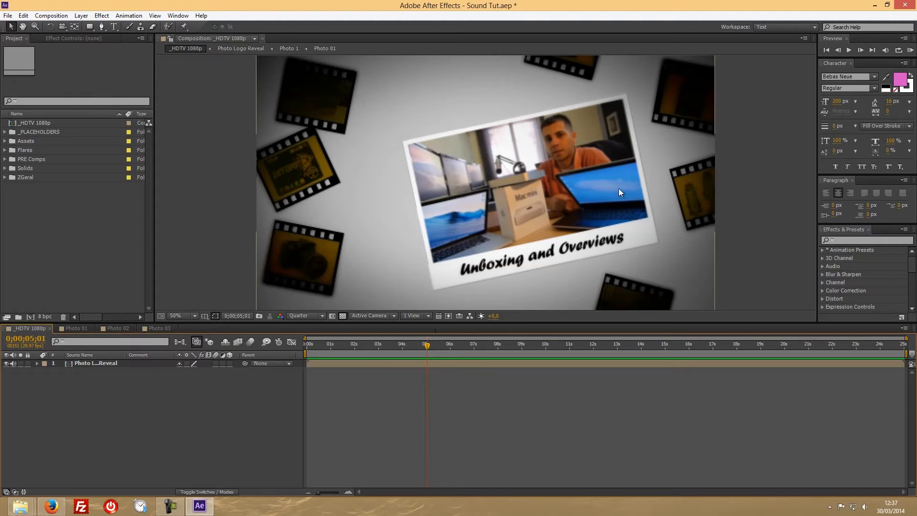
pyautogui.moveTo(427, 346); pyautogui.dragTo(306, 345)
pyautogui.click(910, 49)
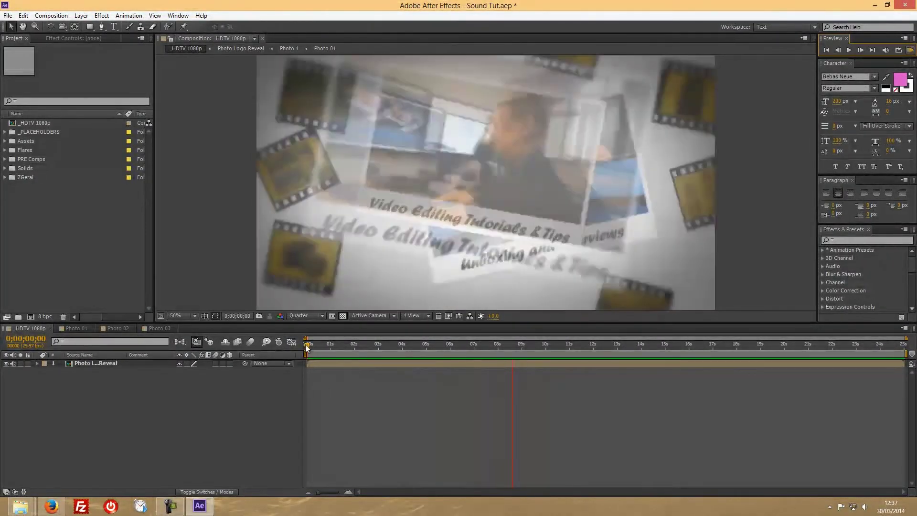
pyautogui.click(307, 347)
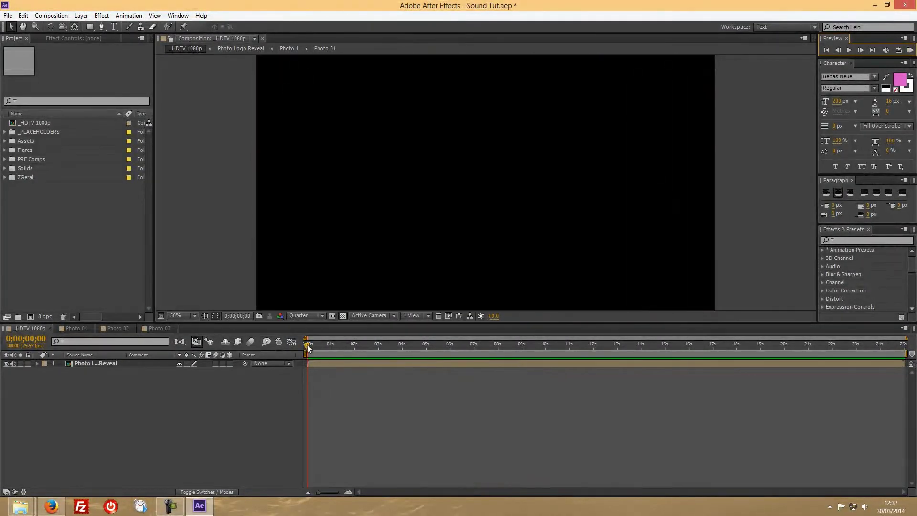
pyautogui.moveTo(307, 347); pyautogui.dragTo(421, 346)
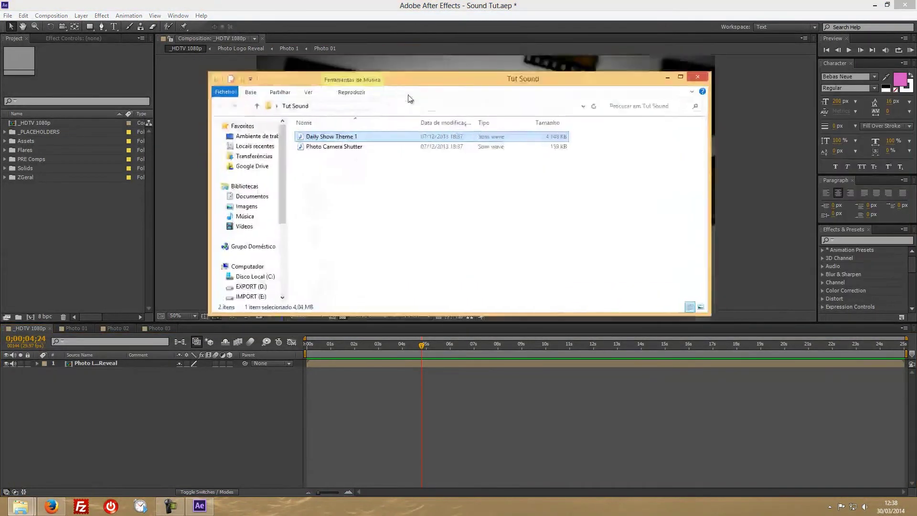
# Position the Tut Sound window and audition Photo Camera Shutter.wav.
pyautogui.moveTo(399, 84); pyautogui.dragTo(479, 123)
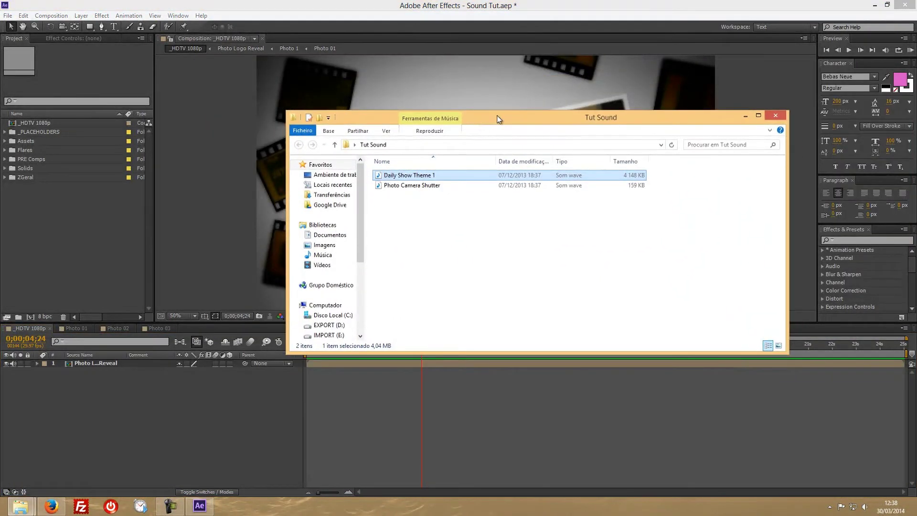
pyautogui.moveTo(489, 124); pyautogui.dragTo(504, 135)
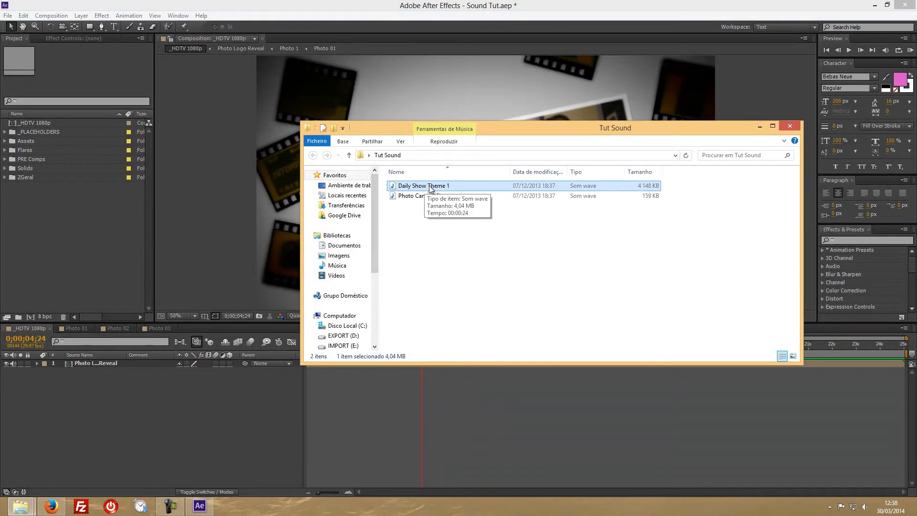
pyautogui.click(421, 197)
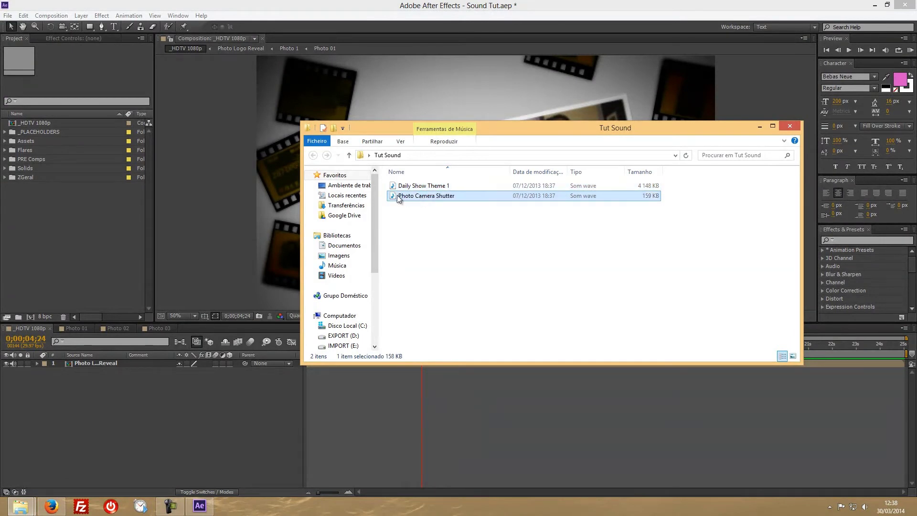
pyautogui.doubleClick(420, 197)
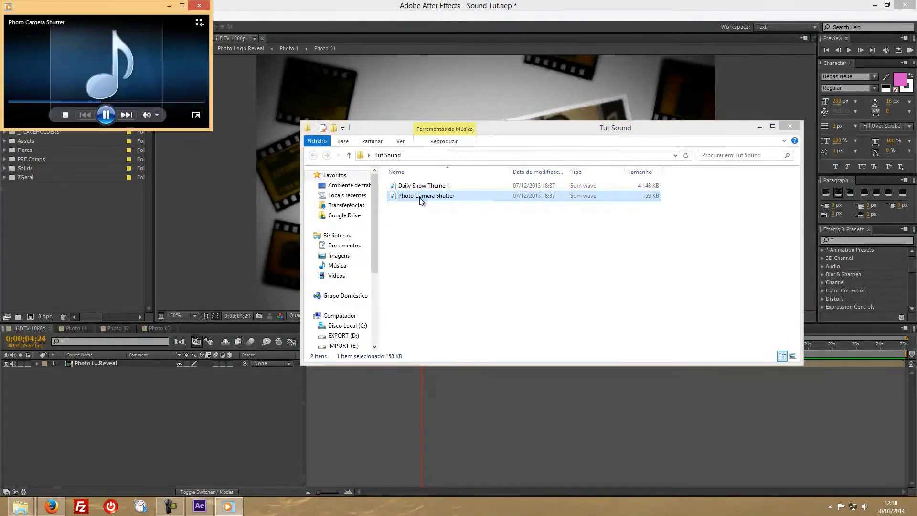
pyautogui.moveTo(136, 11); pyautogui.dragTo(367, 143)
pyautogui.click(430, 137)
# Audition Daily Show Theme 1.wav, then drag both sound files into the Project panel.
pyautogui.click(429, 186)
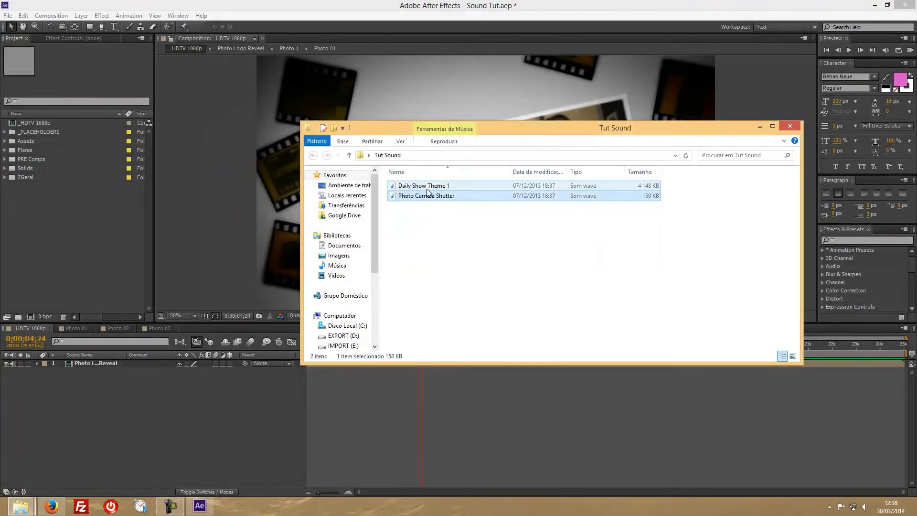
pyautogui.doubleClick(428, 185)
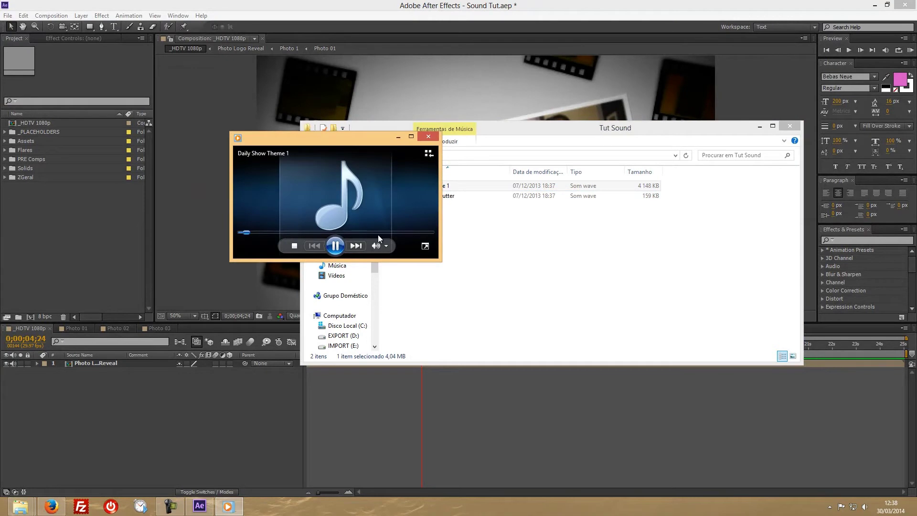
pyautogui.click(428, 137)
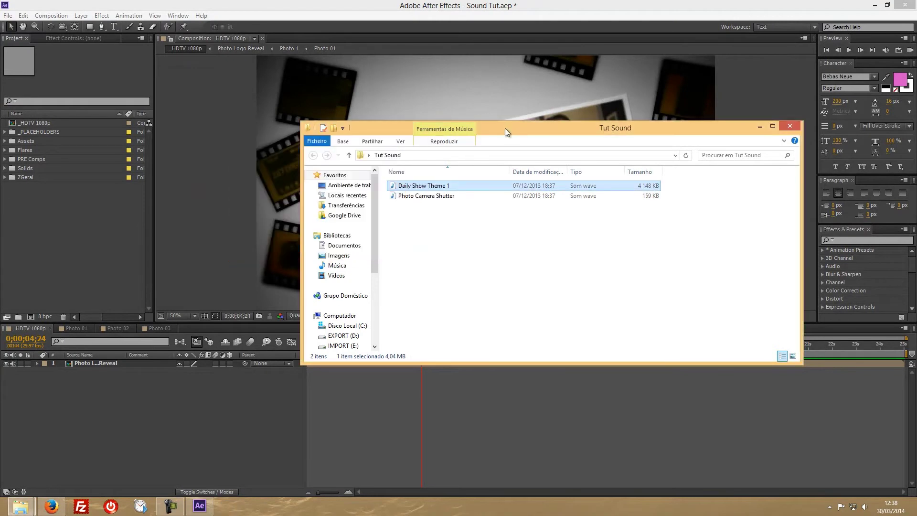
pyautogui.keyDown('shift'); pyautogui.click(426, 196); pyautogui.keyUp('shift')
pyautogui.moveTo(426, 196); pyautogui.dragTo(73, 247)
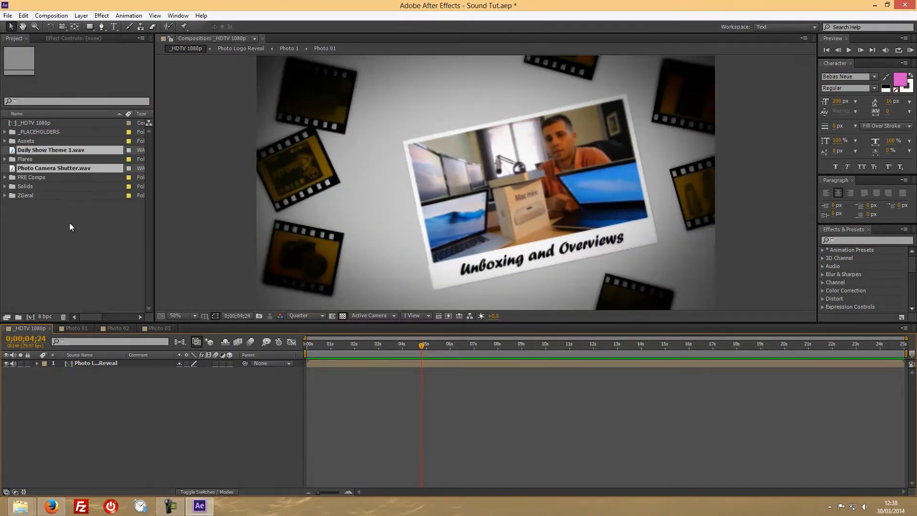
# Move Daily Show Theme 1.wav and Photo Camera Shutter.wav into _PLACEHOLDERS > Audio and expand it.
pyautogui.click(55, 235)
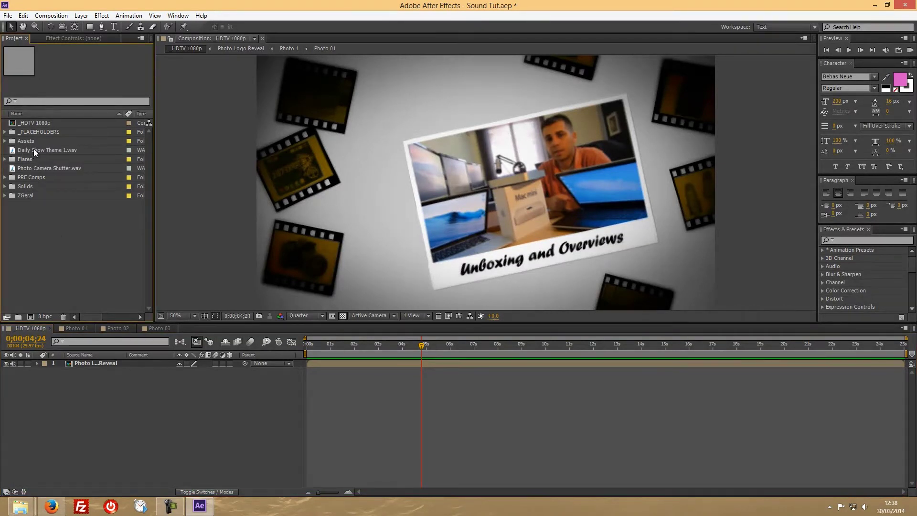
pyautogui.click(5, 132)
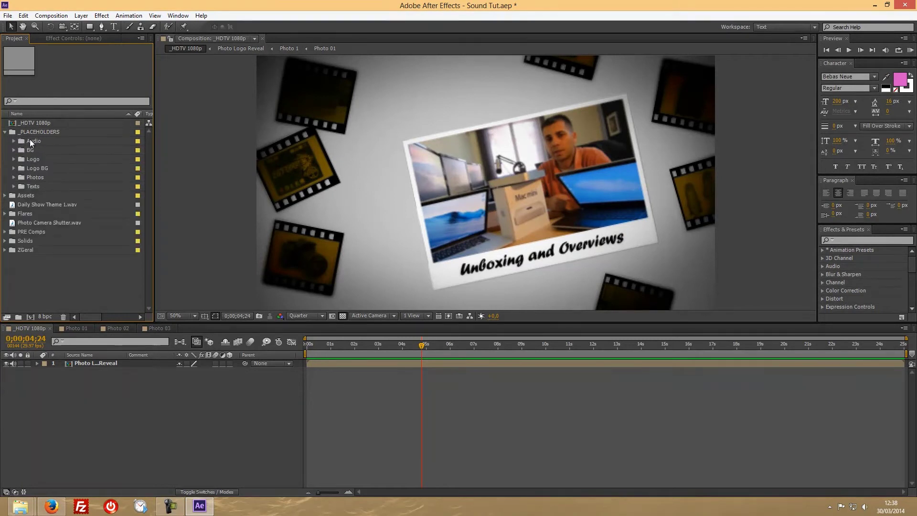
pyautogui.click(42, 206)
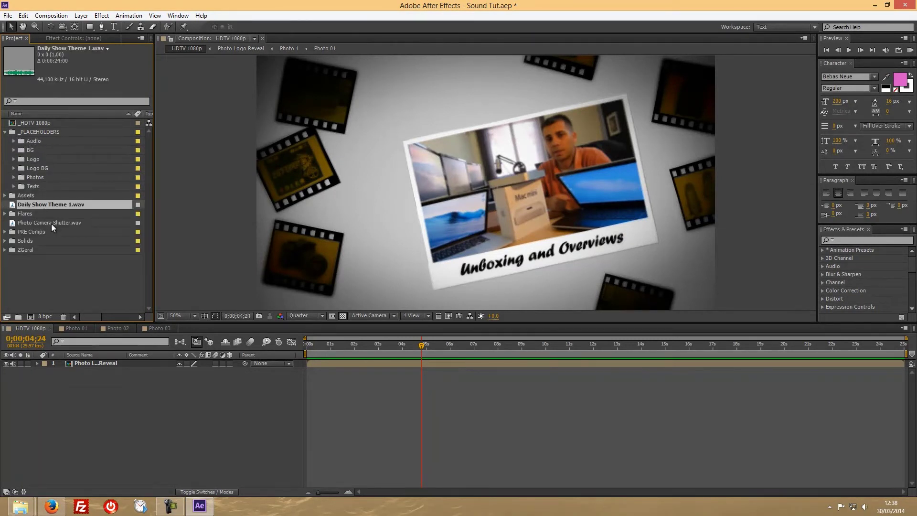
pyautogui.keyDown('ctrl'); pyautogui.click(50, 224); pyautogui.keyUp('ctrl')
pyautogui.moveTo(51, 225); pyautogui.dragTo(39, 140)
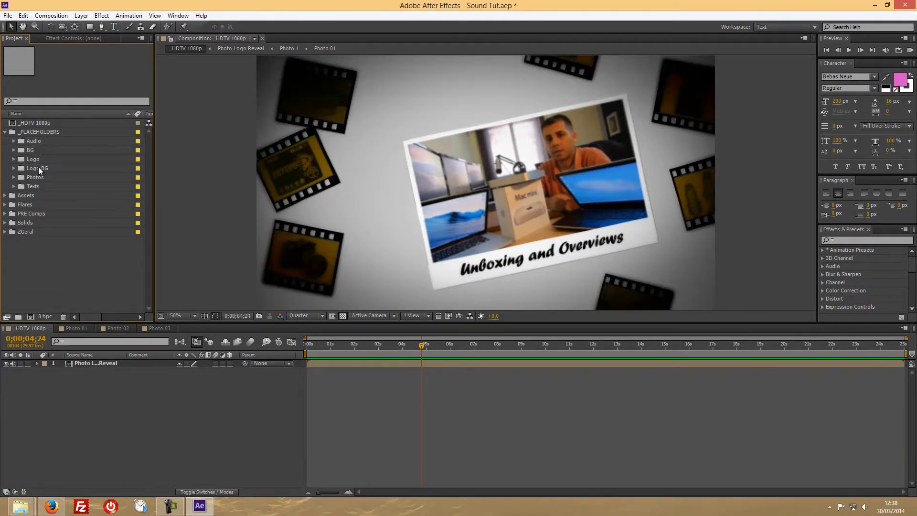
pyautogui.click(13, 141)
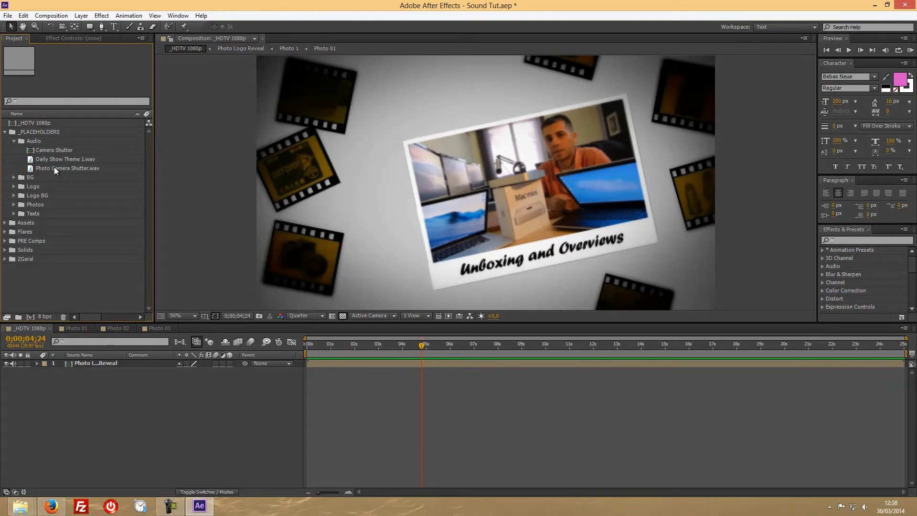
# Add Photo Camera Shutter.wav to the _HDTV 1080p comp and preview it from 0;00;03;26.
pyautogui.moveTo(61, 168); pyautogui.dragTo(83, 388)
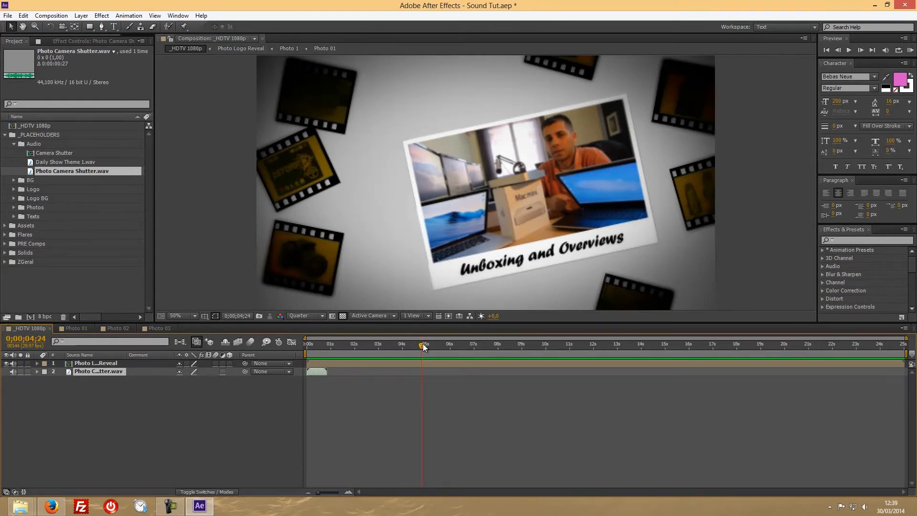
pyautogui.moveTo(423, 345); pyautogui.dragTo(410, 345)
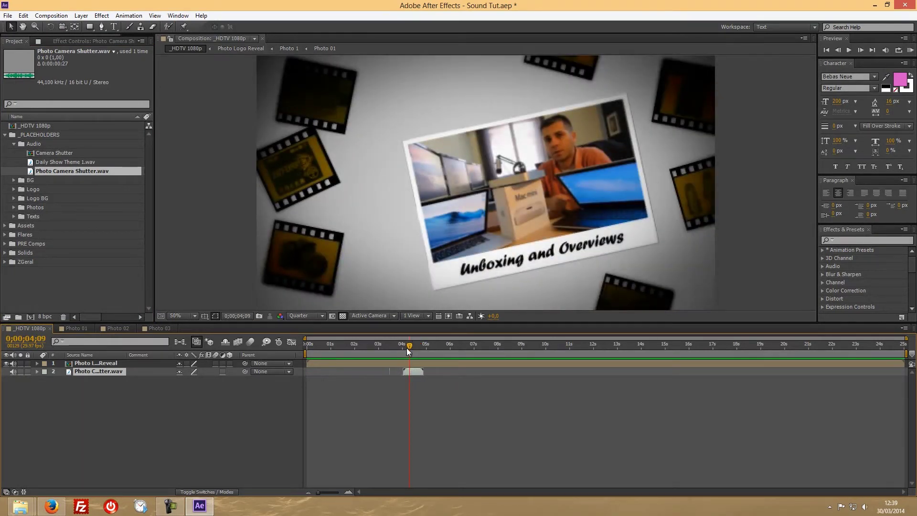
pyautogui.moveTo(409, 346); pyautogui.dragTo(400, 346)
pyautogui.click(909, 50)
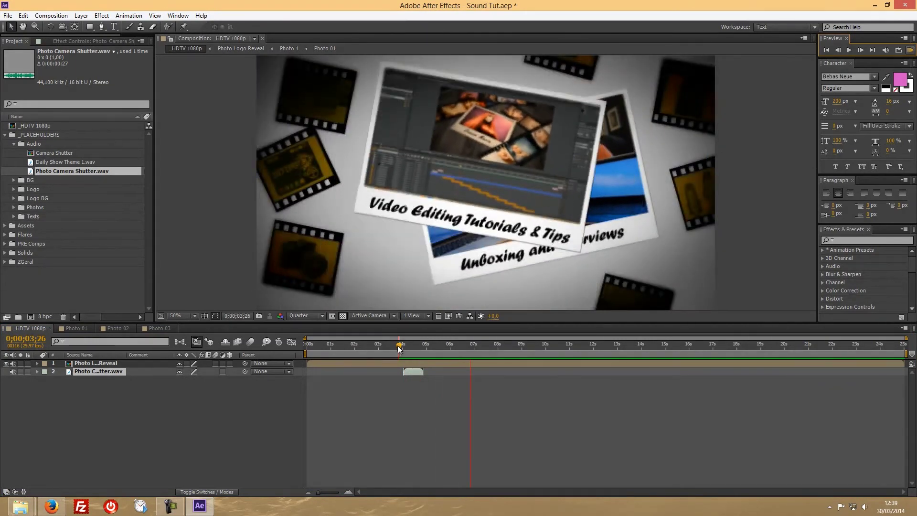
pyautogui.press('space')
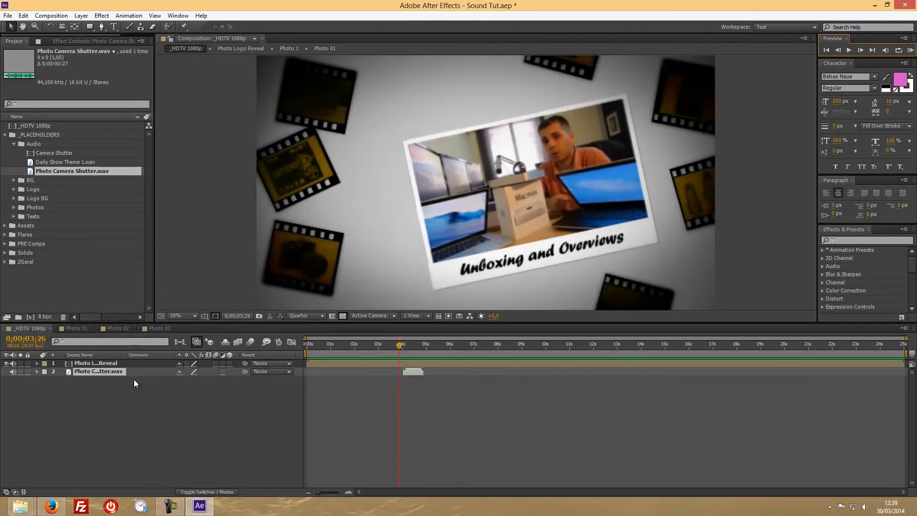
# Duplicate the shutter sound layer, then delete both shutter layers from the timeline.
pyautogui.hotkey('ctrl', 'd')
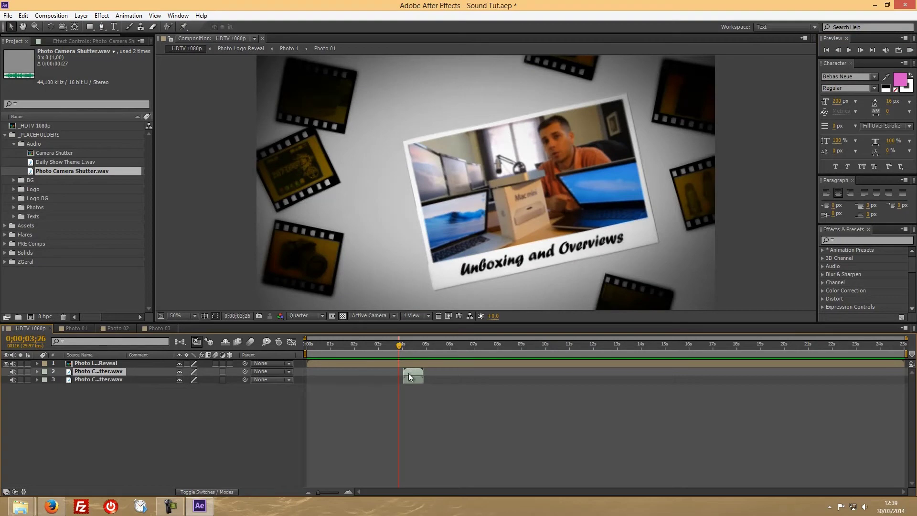
pyautogui.moveTo(399, 348); pyautogui.dragTo(492, 369)
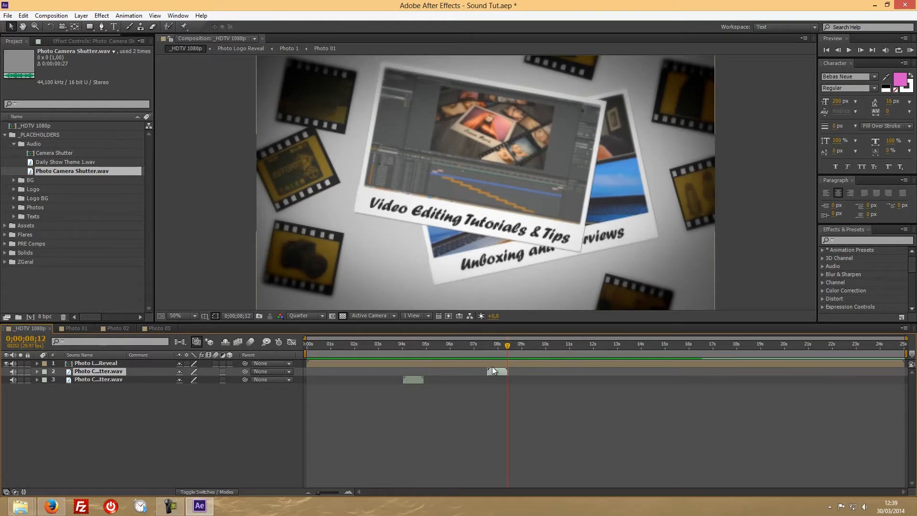
pyautogui.keyDown('shift'); pyautogui.click(96, 380); pyautogui.keyUp('shift')
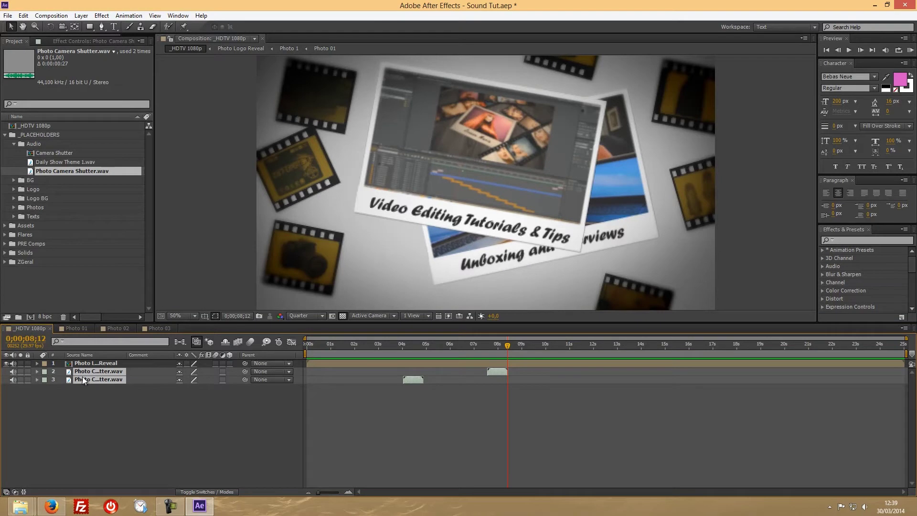
pyautogui.press('Delete')
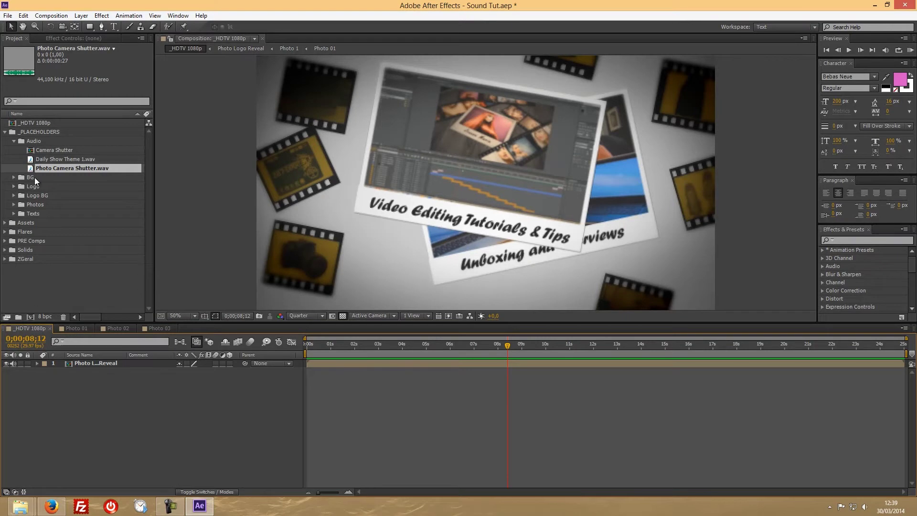
# Open the Photo Logo Reveal precomp and inspect its Camera Shutter layers around 12;14.
pyautogui.doubleClick(98, 362)
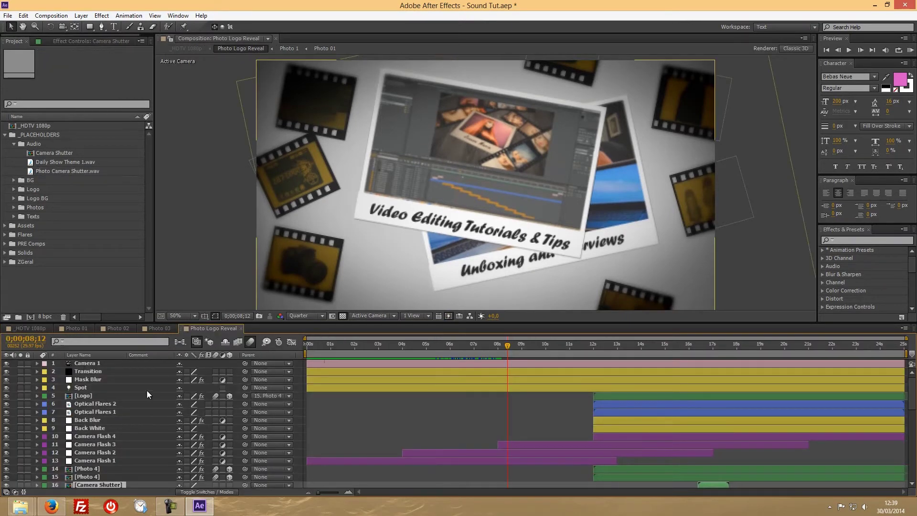
pyautogui.scroll(-1, 102, 400)
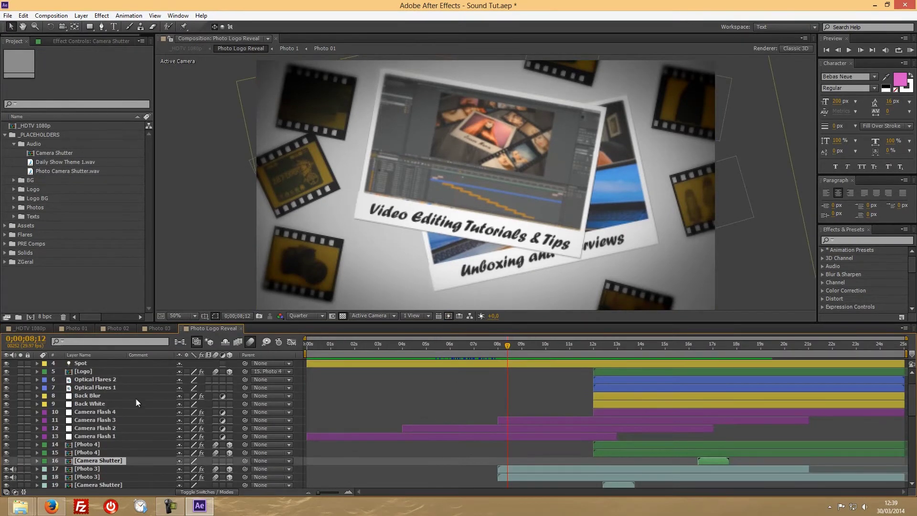
pyautogui.scroll(-1, 117, 388)
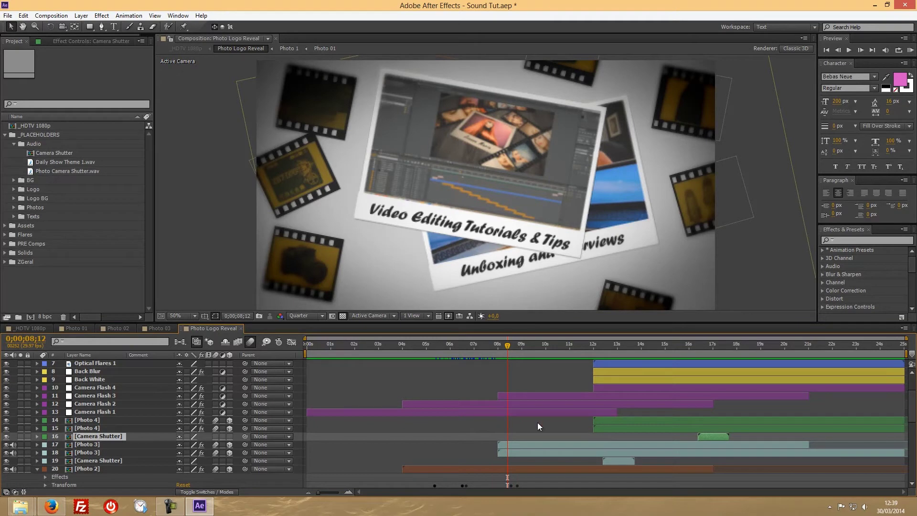
pyautogui.moveTo(508, 350); pyautogui.dragTo(693, 350)
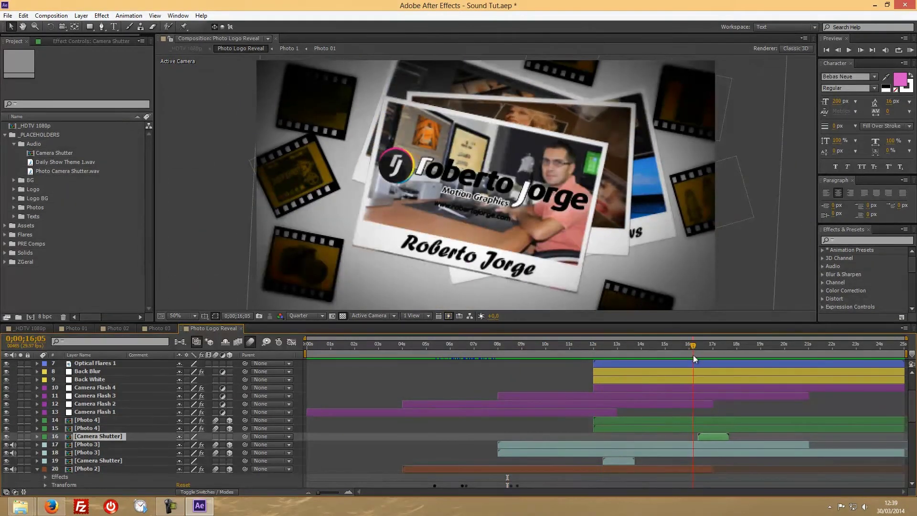
pyautogui.scroll(-1, 104, 437)
pyautogui.click(109, 437)
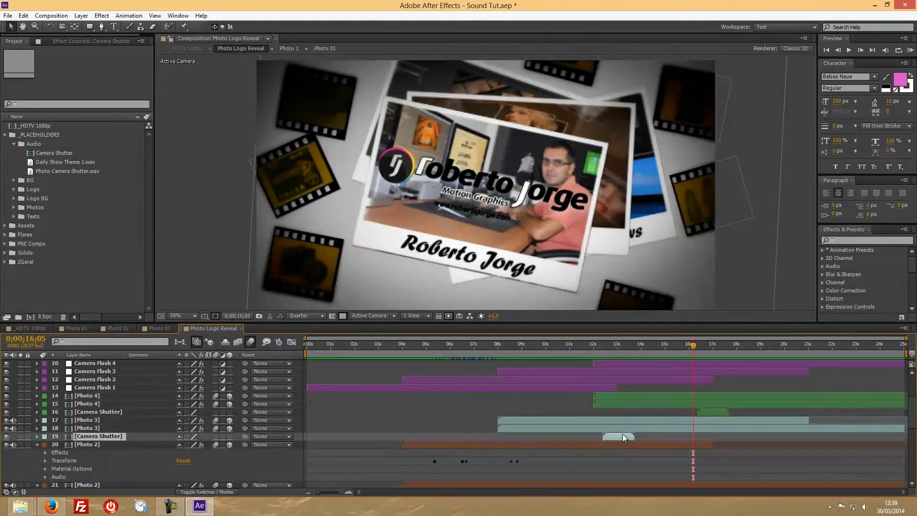
pyautogui.moveTo(626, 348)
pyautogui.mouseDown()
pyautogui.moveTo(597, 346)
pyautogui.moveTo(615, 352)
pyautogui.mouseUp()
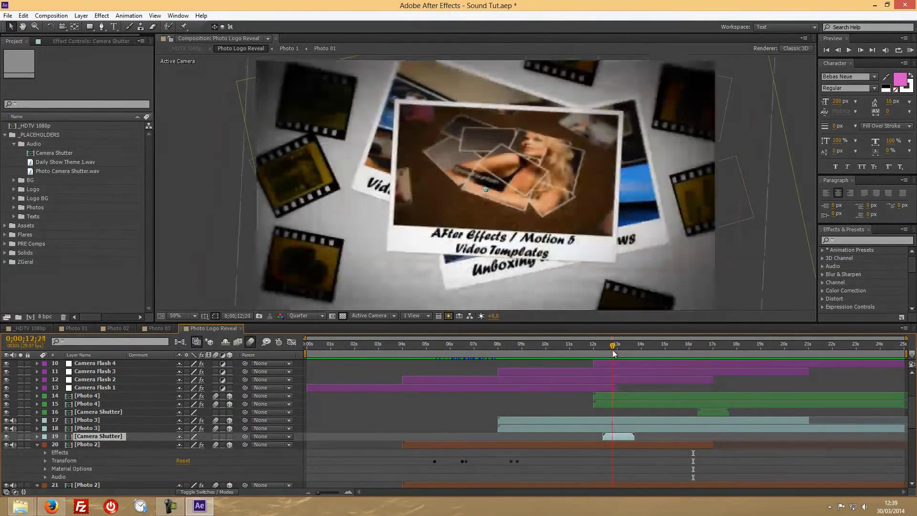
# Close the Photo Logo Reveal, Photo 03, Photo 02 and Photo 01 composition tabs.
pyautogui.click(241, 328)
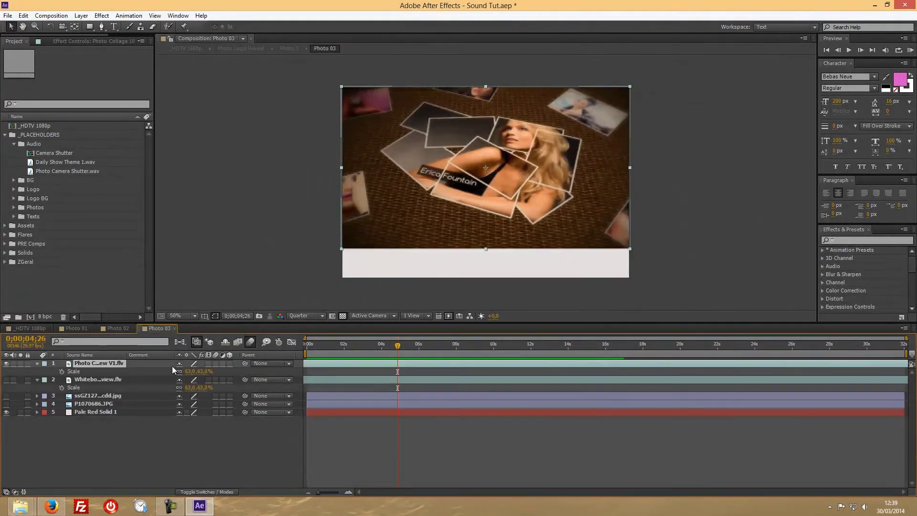
pyautogui.click(175, 328)
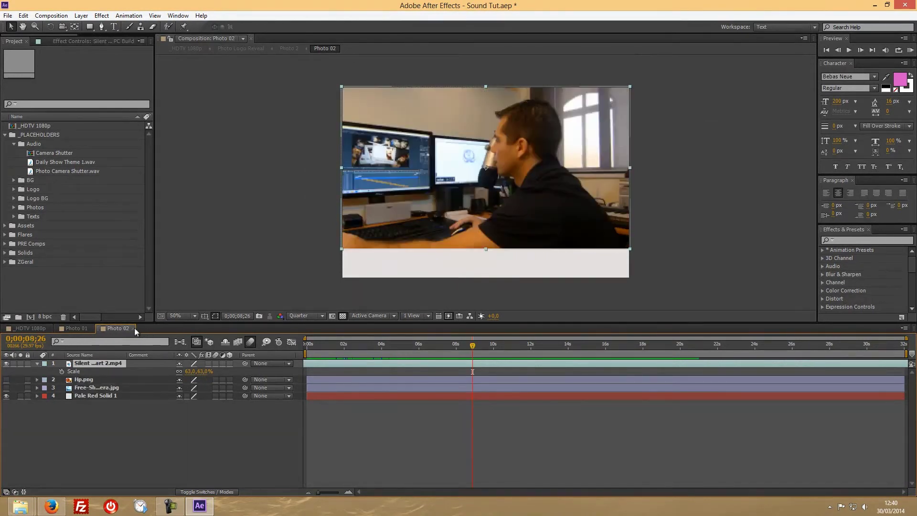
pyautogui.click(135, 329)
pyautogui.click(91, 328)
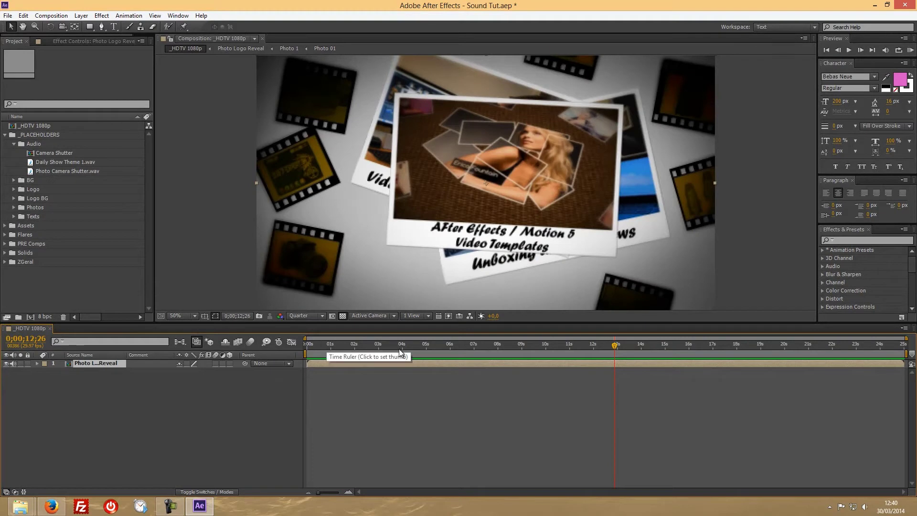
pyautogui.moveTo(616, 348); pyautogui.dragTo(564, 349)
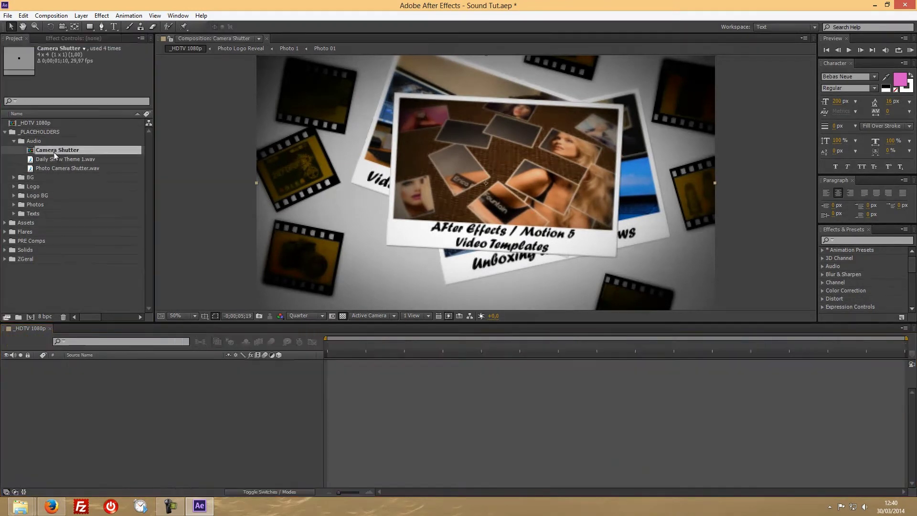
# Add Photo Camera Shutter.wav to the Camera Shutter comp and RAM-preview the intro from the start.
pyautogui.doubleClick(54, 152)
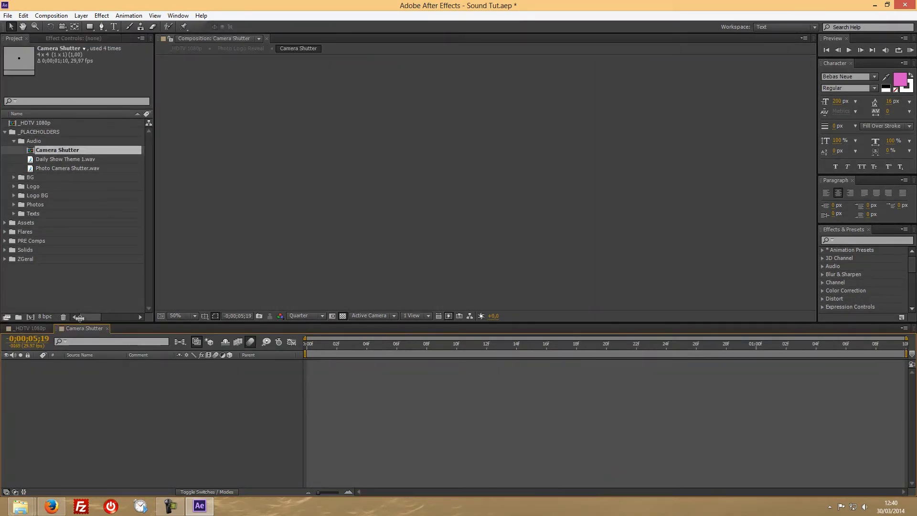
pyautogui.moveTo(55, 167); pyautogui.dragTo(66, 383)
pyautogui.click(107, 328)
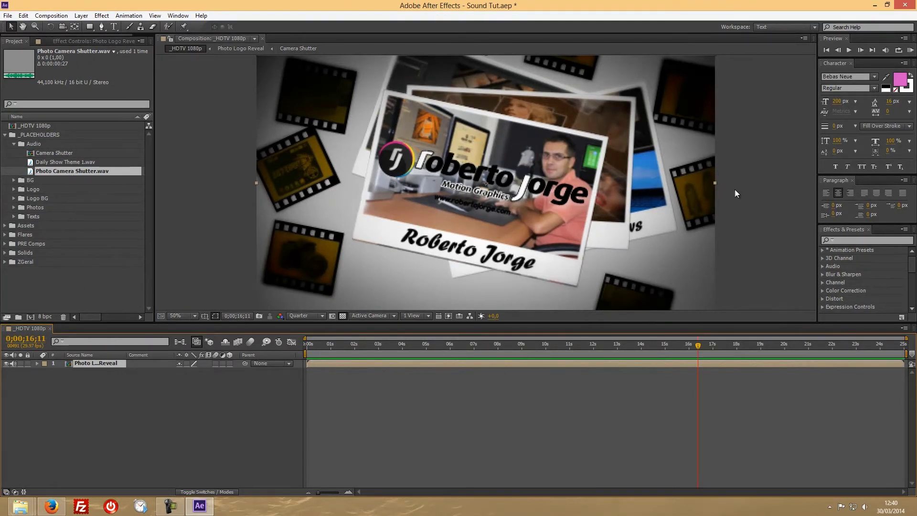
pyautogui.click(911, 50)
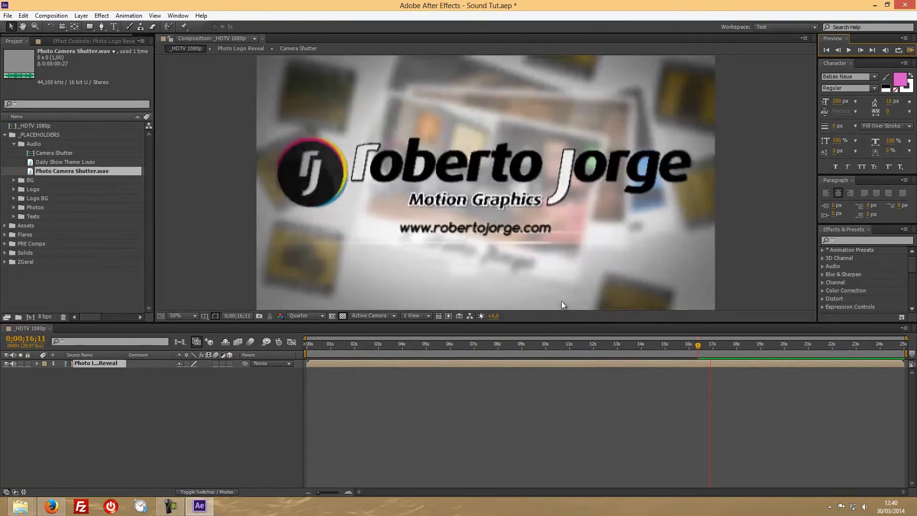
pyautogui.press('Home')
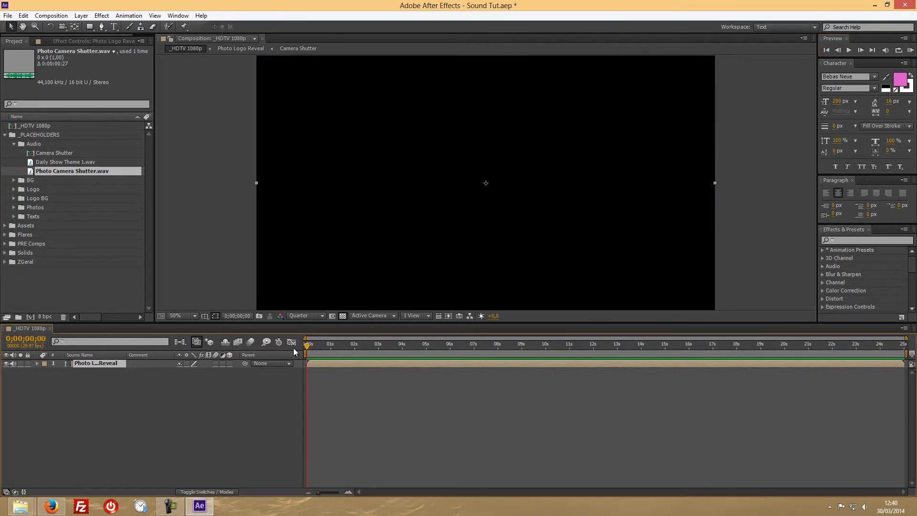
pyautogui.click(910, 49)
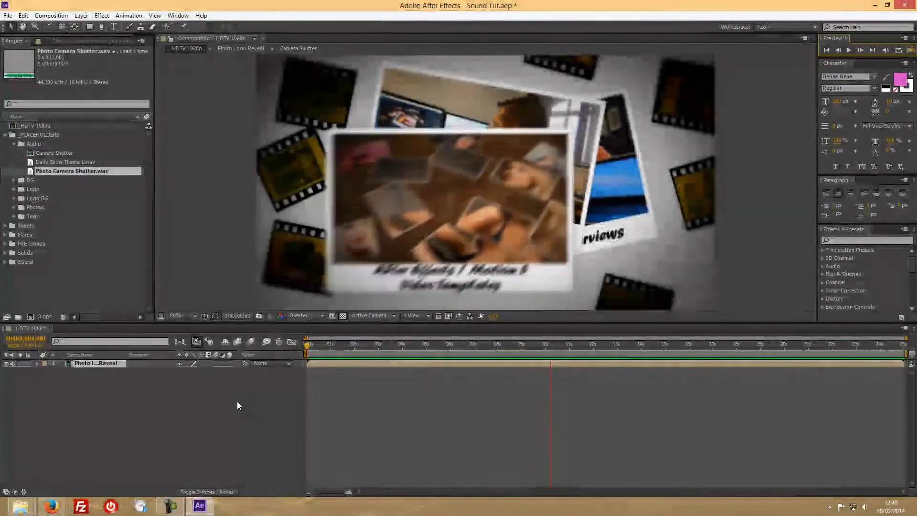
pyautogui.click(99, 364)
# Close the Photo Logo Reveal precomp and add Daily Show Theme 1.wav as background music.
pyautogui.press('Delete')
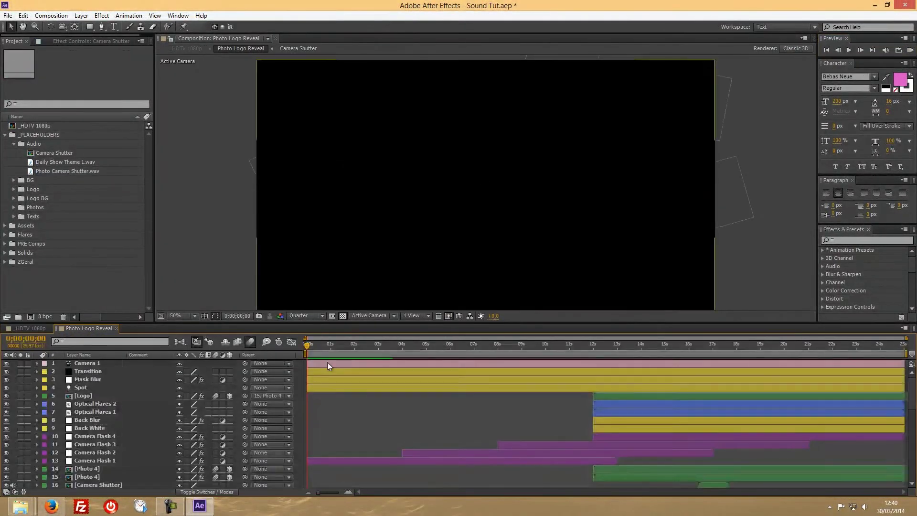
pyautogui.scroll(-3, 388, 420)
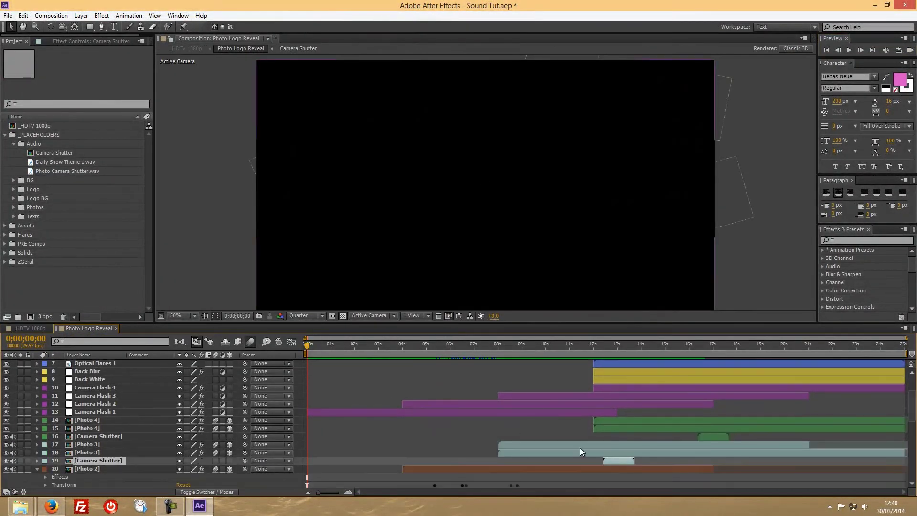
pyautogui.click(116, 329)
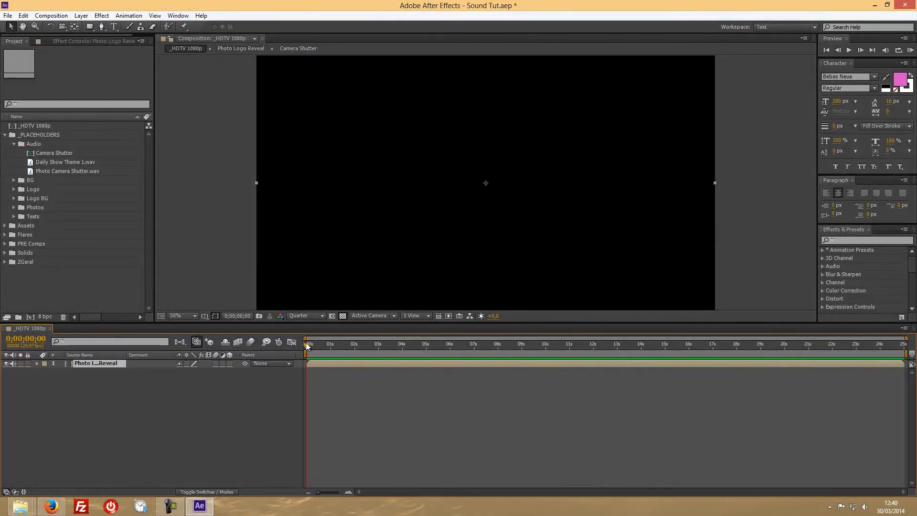
pyautogui.moveTo(308, 346); pyautogui.dragTo(434, 340)
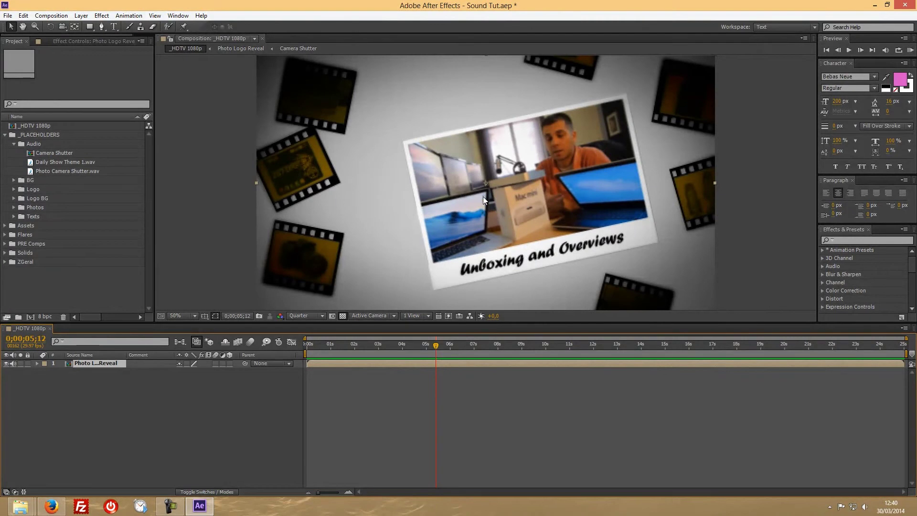
pyautogui.click(55, 163)
pyautogui.moveTo(56, 162); pyautogui.dragTo(81, 402)
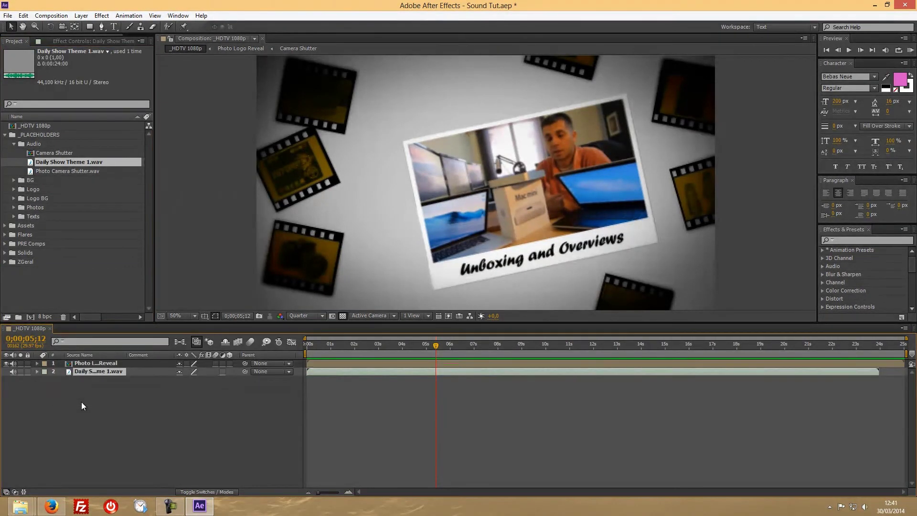
pyautogui.click(15, 144)
pyautogui.click(5, 136)
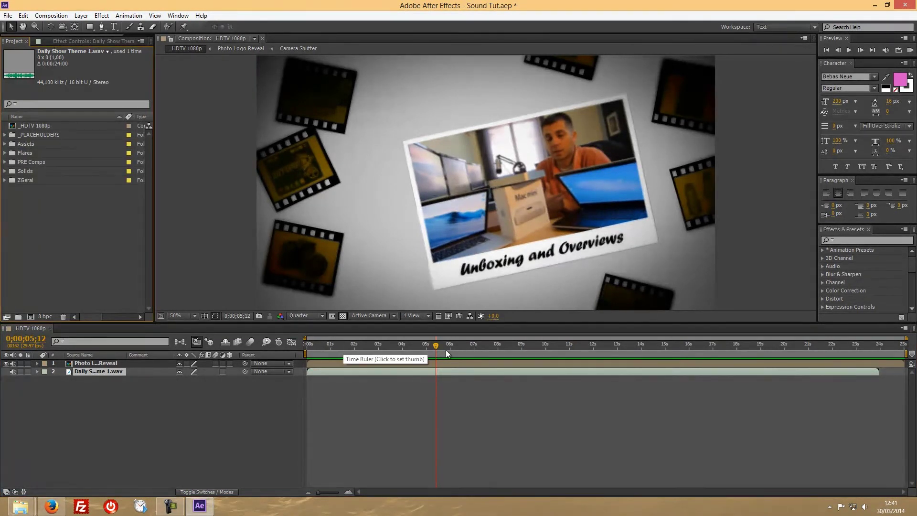
# Preview the intro with its background music from the first frame.
pyautogui.moveTo(471, 355); pyautogui.dragTo(384, 351)
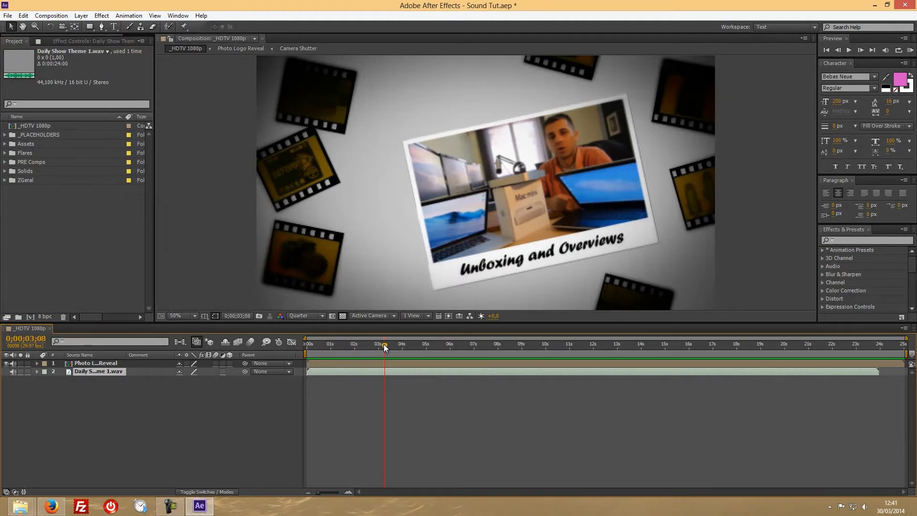
pyautogui.moveTo(386, 348); pyautogui.dragTo(281, 351)
pyautogui.click(910, 50)
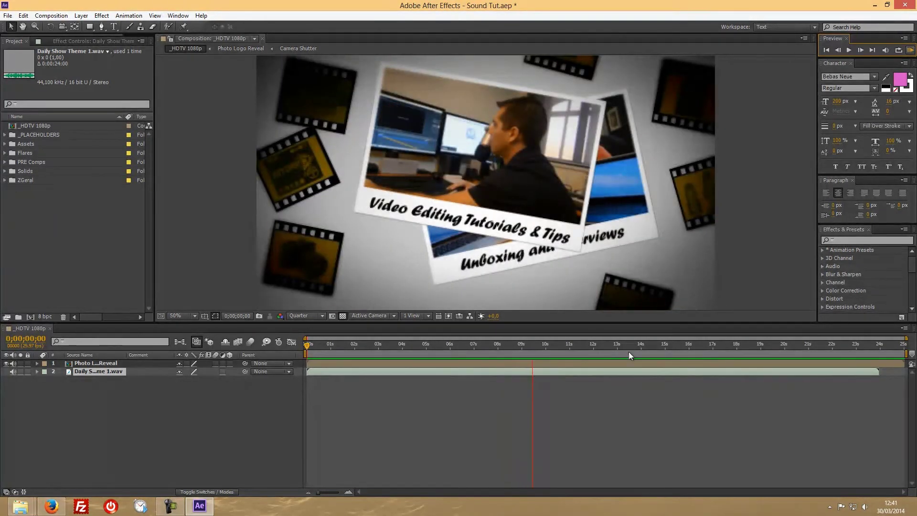
pyautogui.click(729, 344)
pyautogui.moveTo(741, 343); pyautogui.dragTo(348, 357)
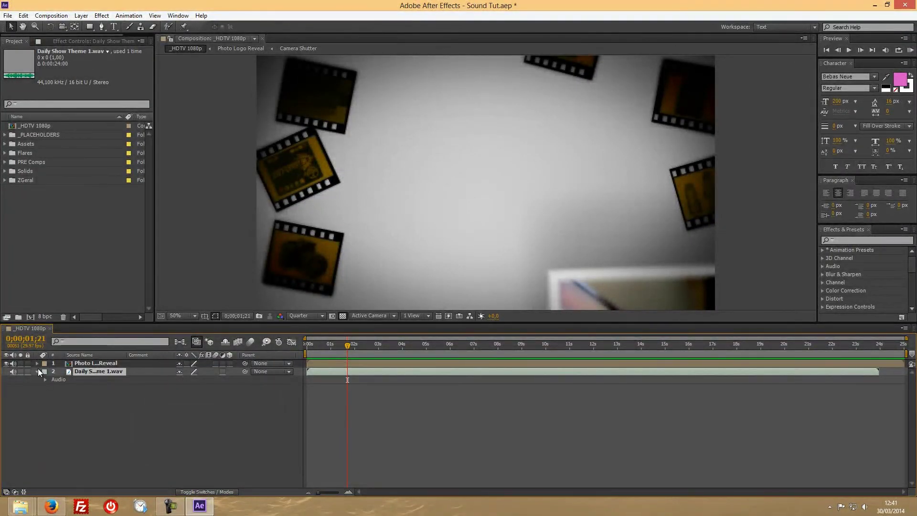
# Expand the music layer's Audio and Waveform and zoom the timeline to frame detail near 1;08.
pyautogui.click(45, 380)
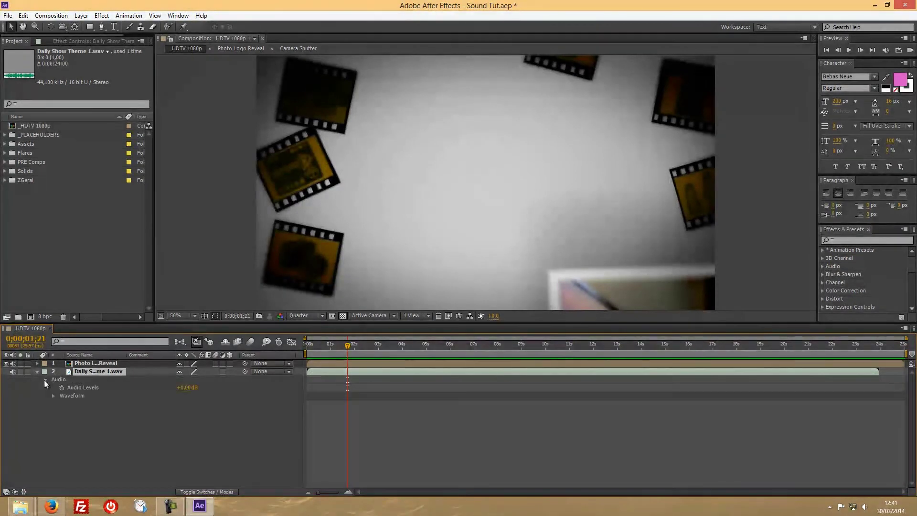
pyautogui.click(54, 395)
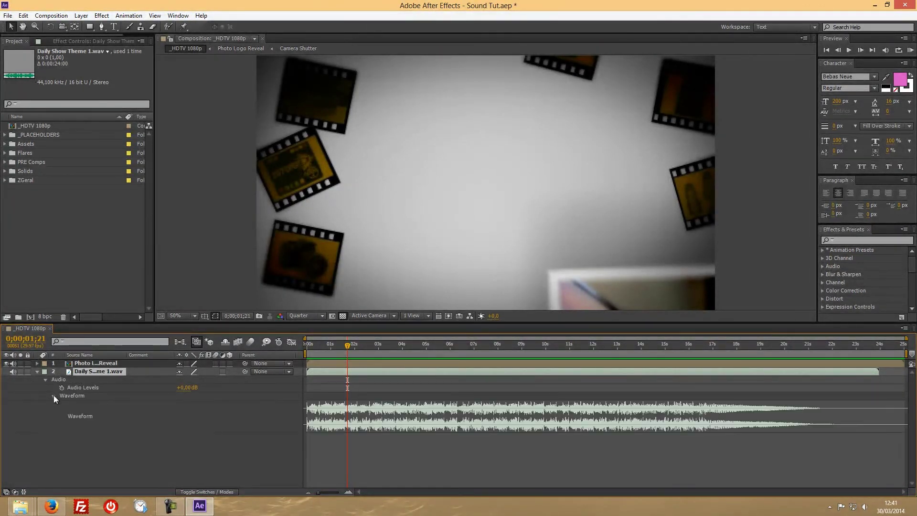
pyautogui.moveTo(348, 345); pyautogui.dragTo(345, 345)
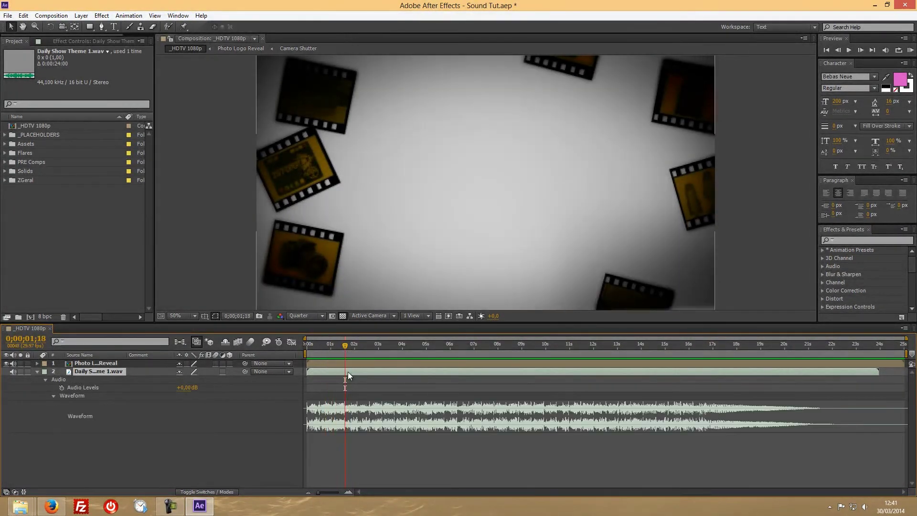
pyautogui.click(348, 492)
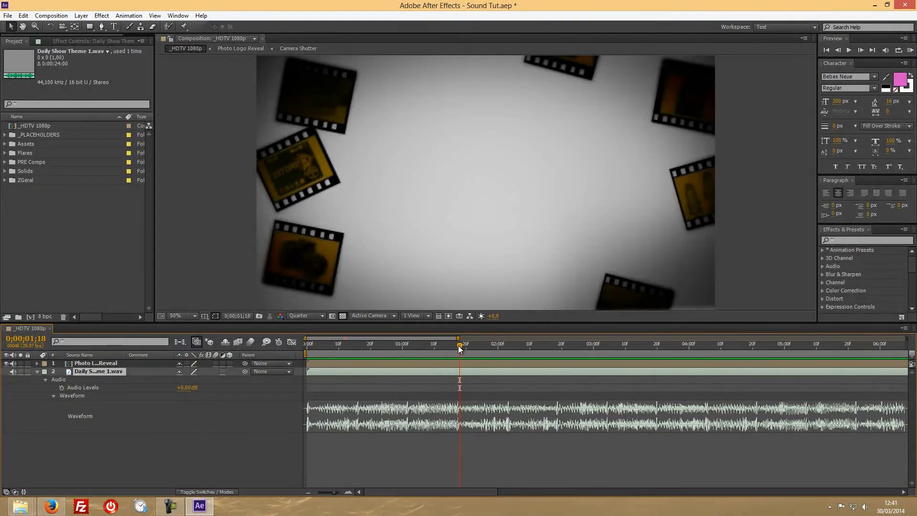
pyautogui.moveTo(458, 349); pyautogui.dragTo(431, 416)
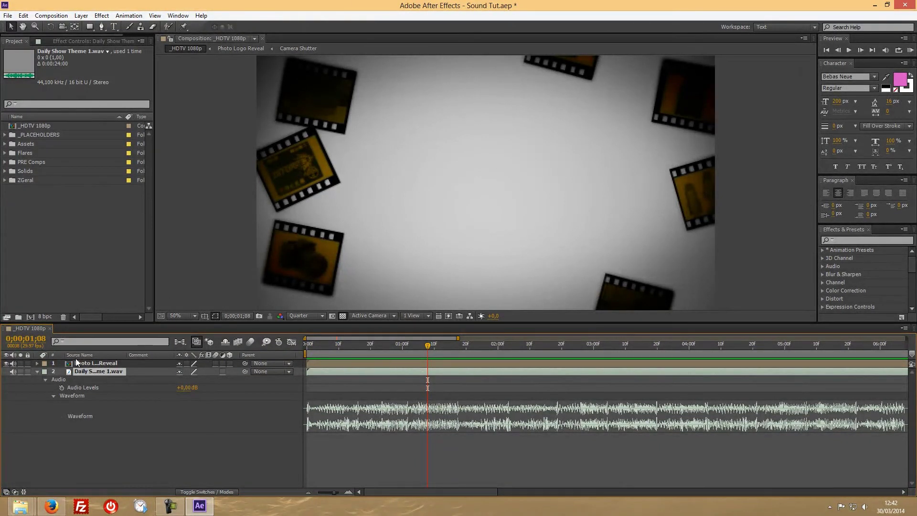
# Try splitting and trimming the music layer, then undo back to a single layer.
pyautogui.click(81, 15)
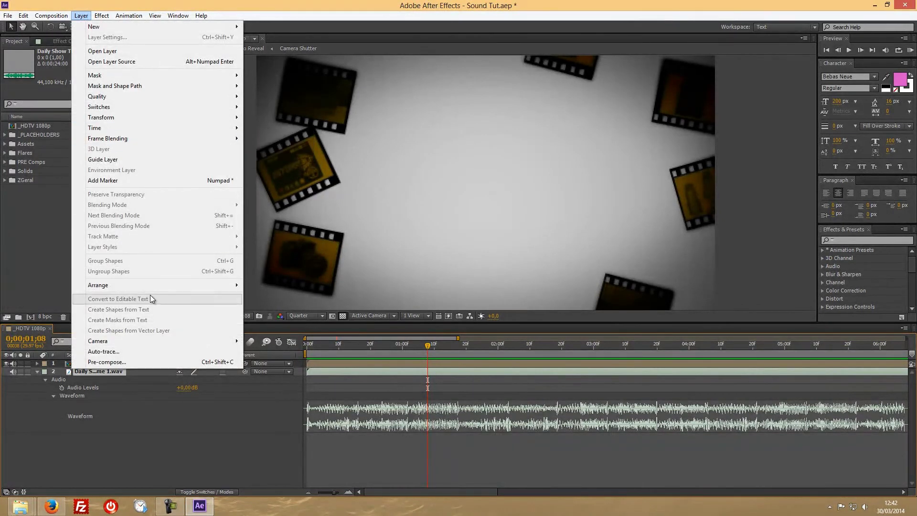
pyautogui.moveTo(23, 16)
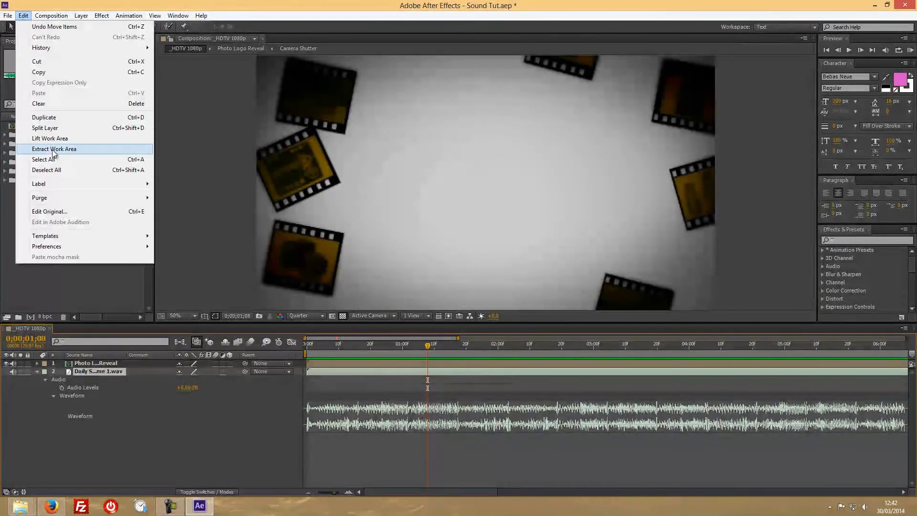
pyautogui.click(55, 128)
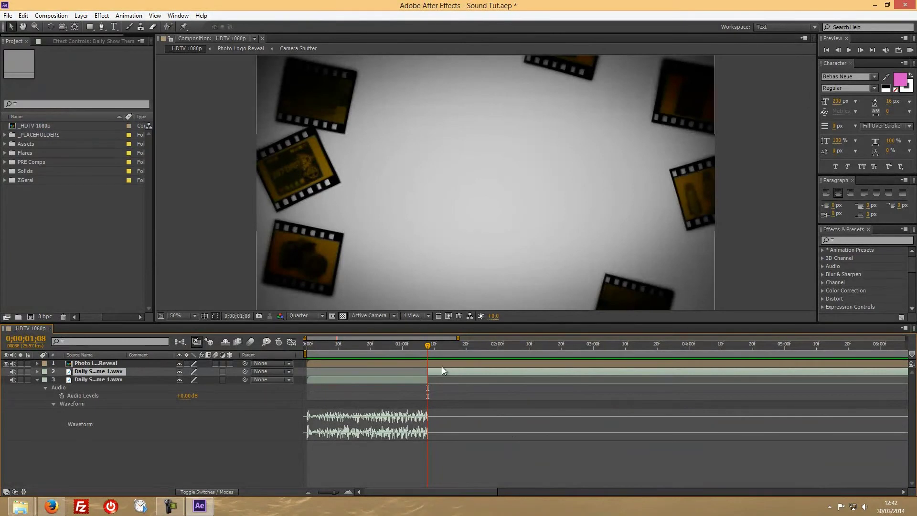
pyautogui.moveTo(442, 370); pyautogui.dragTo(428, 370)
pyautogui.hotkey('ctrl', 'z')
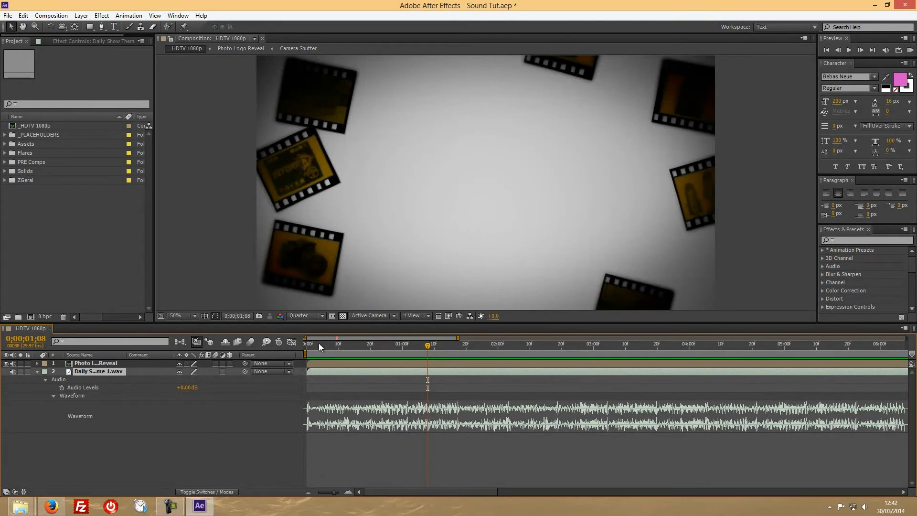
# Keyframe the music's Audio Levels at -48 dB on the first frame.
pyautogui.moveTo(319, 343); pyautogui.dragTo(306, 343)
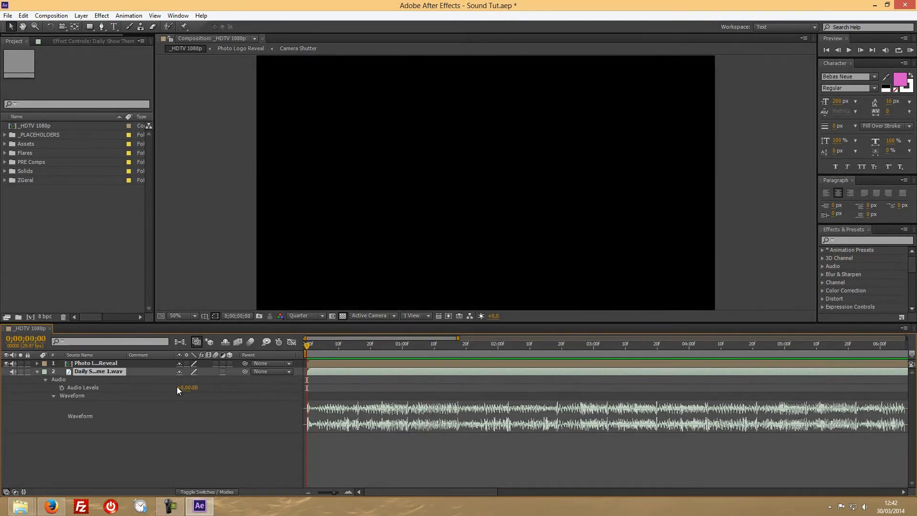
pyautogui.click(62, 388)
pyautogui.moveTo(188, 388); pyautogui.dragTo(177, 387)
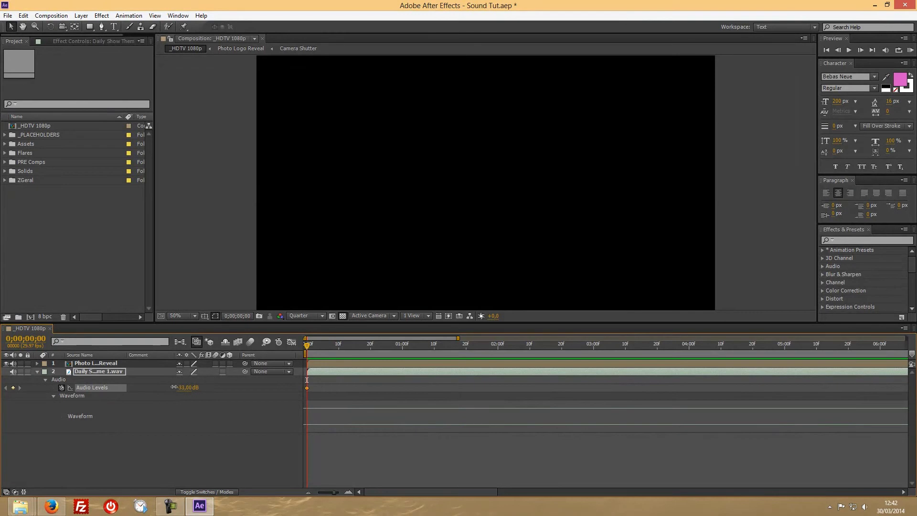
pyautogui.moveTo(197, 385); pyautogui.dragTo(190, 387)
# Add an Audio Levels keyframe at 0;00;00;20 and set +0 dB at 0;00;01;20.
pyautogui.click(339, 345)
pyautogui.moveTo(341, 350); pyautogui.dragTo(372, 349)
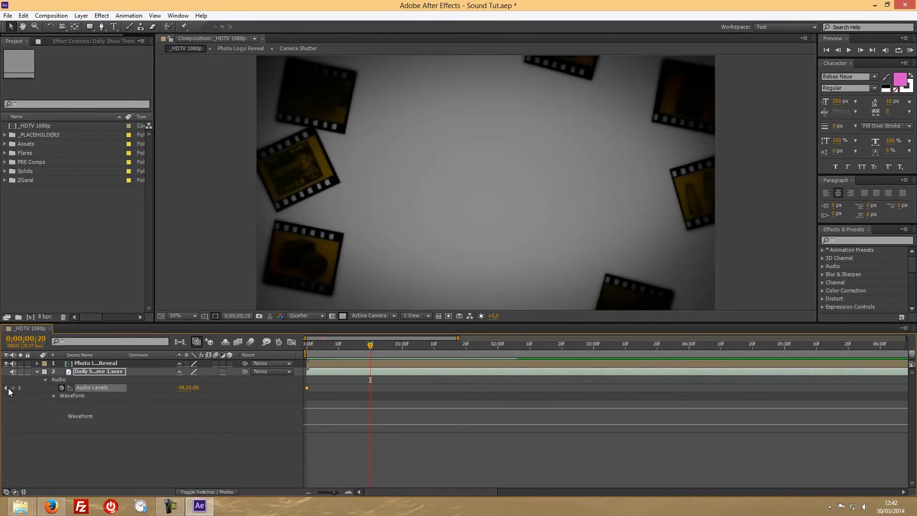
pyautogui.click(13, 388)
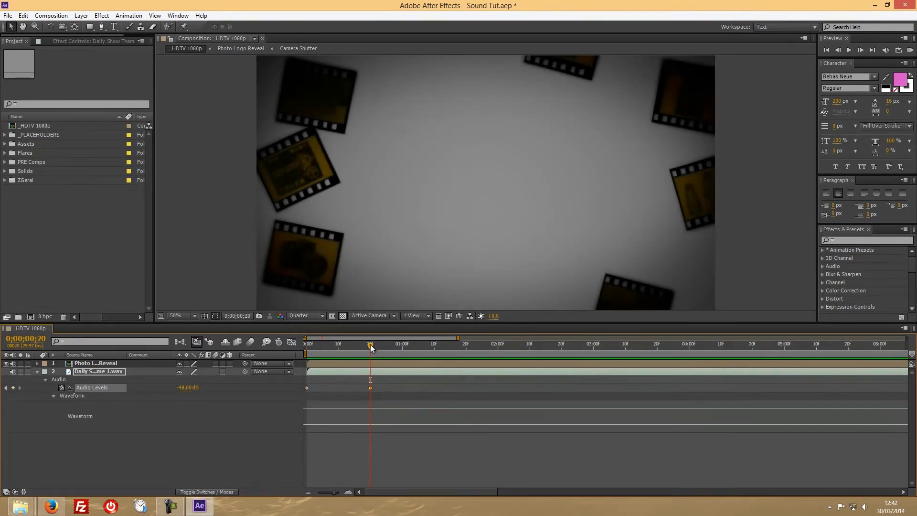
pyautogui.moveTo(372, 348); pyautogui.dragTo(465, 348)
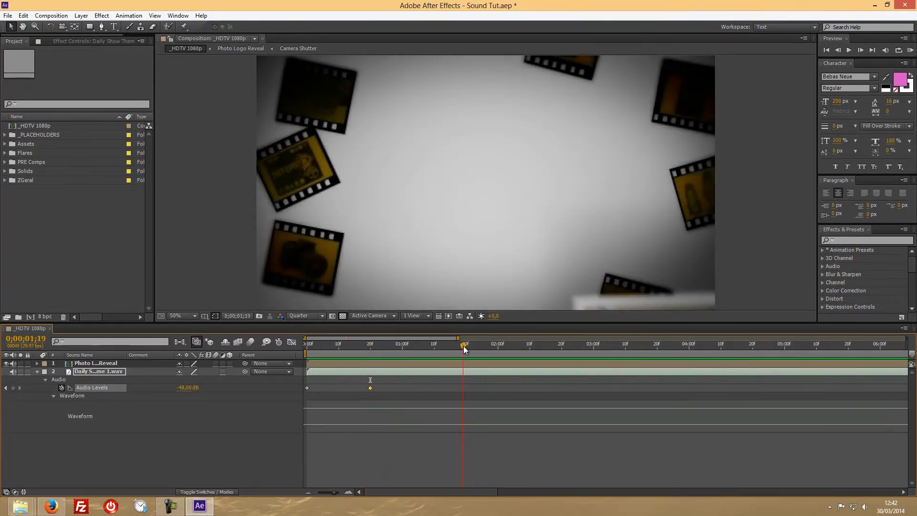
pyautogui.click(187, 388)
pyautogui.write('0')
pyautogui.press('Return')
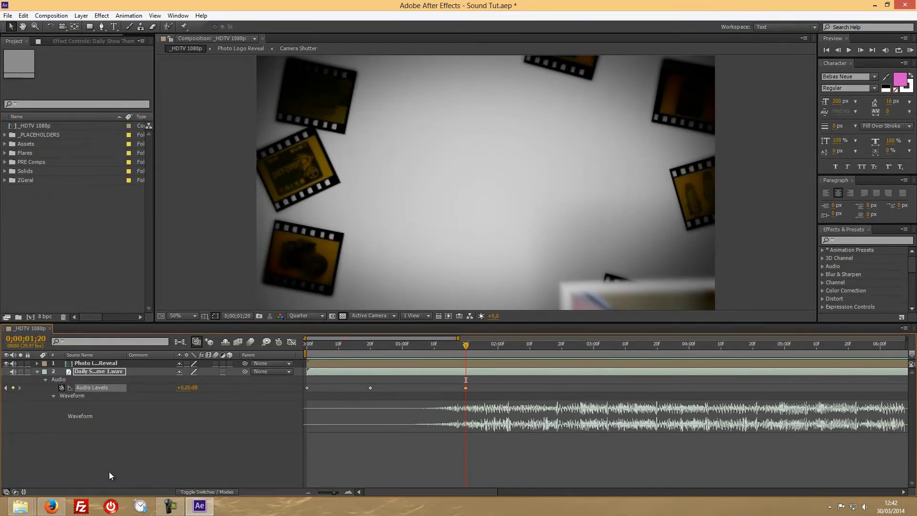
pyautogui.press('KP_0')
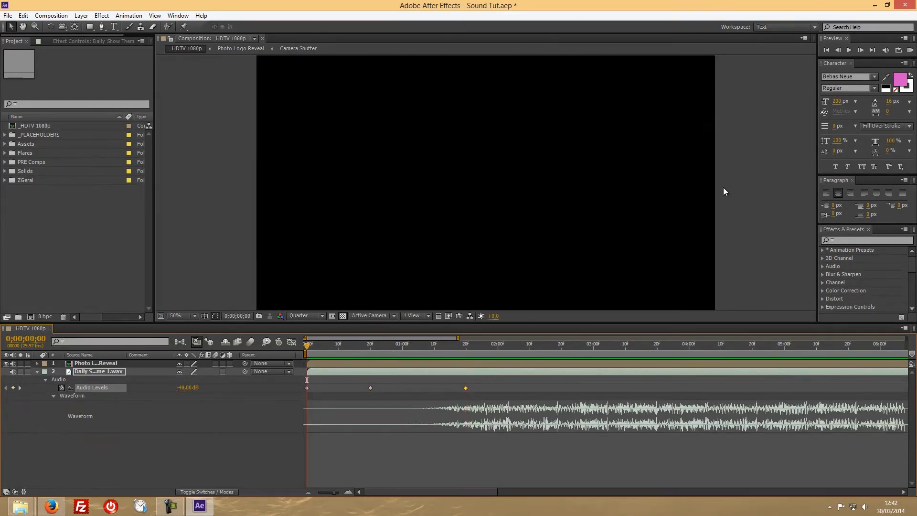
pyautogui.click(911, 50)
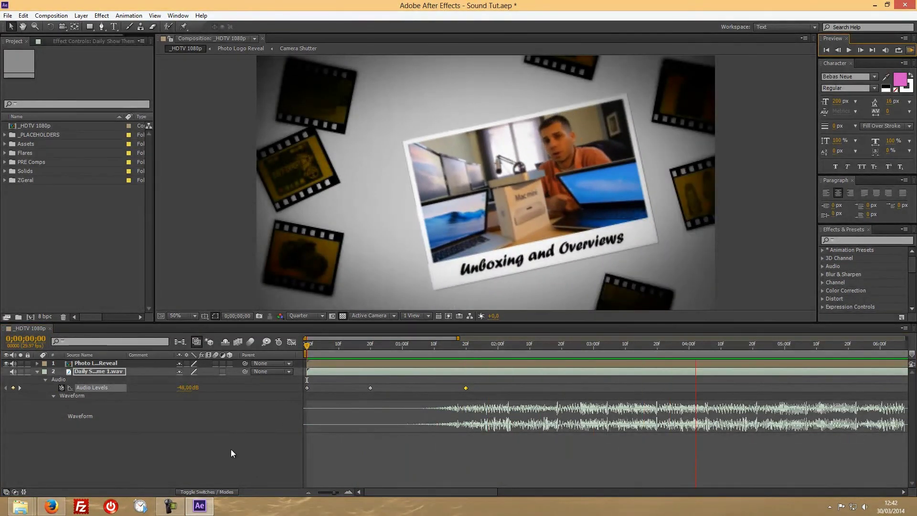
pyautogui.moveTo(307, 344); pyautogui.dragTo(466, 345)
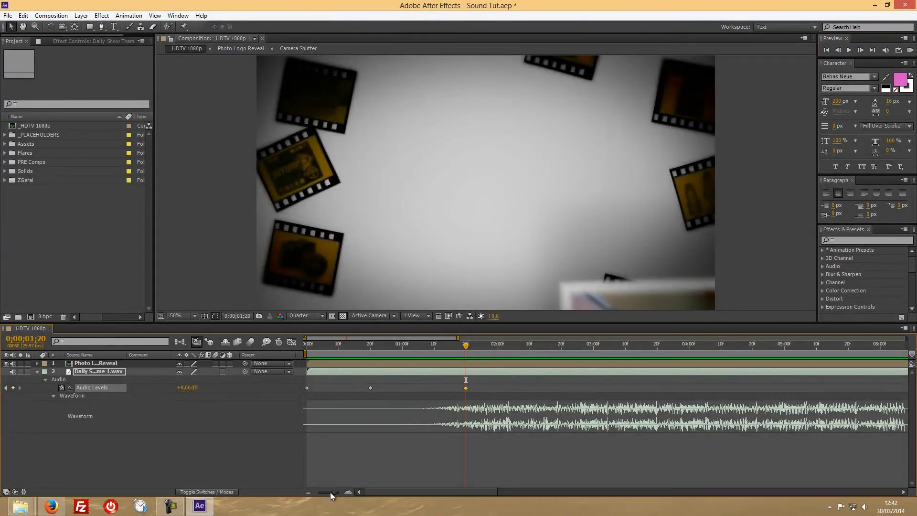
pyautogui.moveTo(331, 493); pyautogui.dragTo(318, 492)
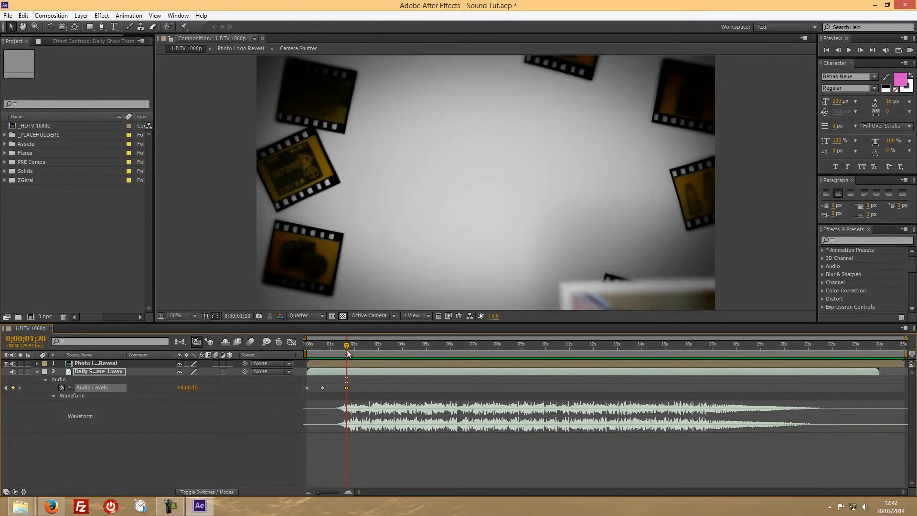
pyautogui.moveTo(345, 344); pyautogui.dragTo(611, 363)
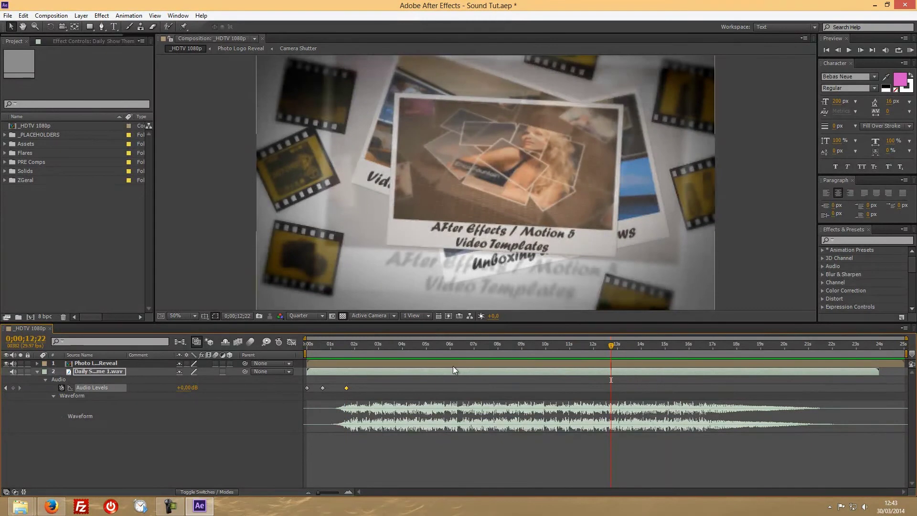
# Delete the music's volume keyframes and shift the music layer to start near 9 seconds.
pyautogui.click(322, 388)
pyautogui.moveTo(322, 388); pyautogui.dragTo(308, 390)
pyautogui.press('Delete')
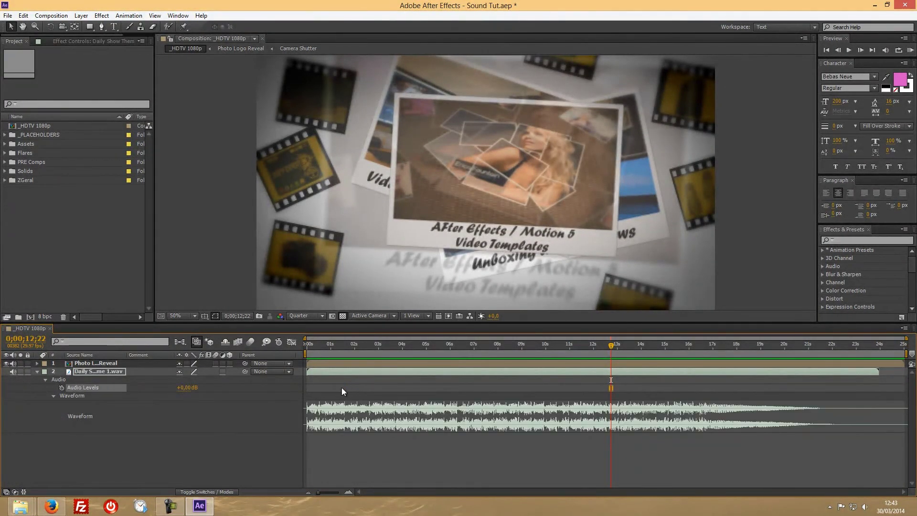
pyautogui.moveTo(337, 372); pyautogui.dragTo(546, 368)
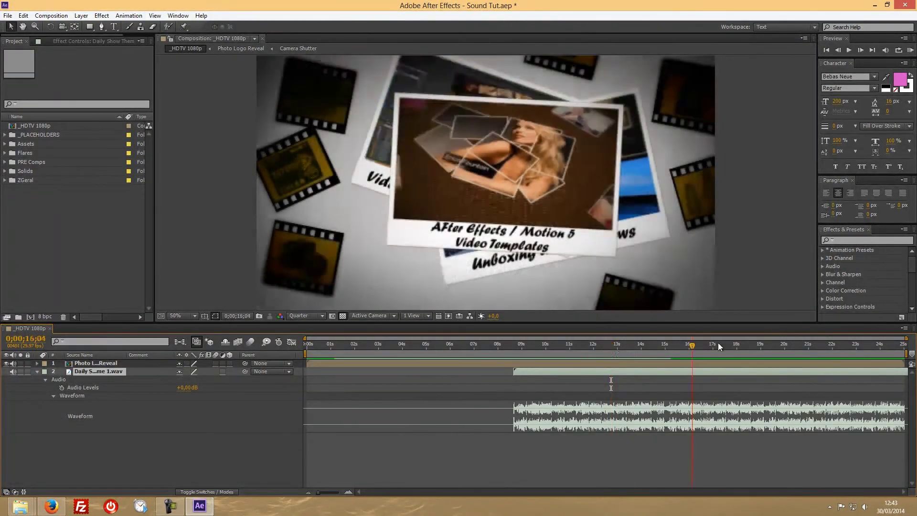
# Preview the logo ending and set a +0.00 dB Audio Levels keyframe at 24;09.
pyautogui.click(806, 344)
pyautogui.click(911, 50)
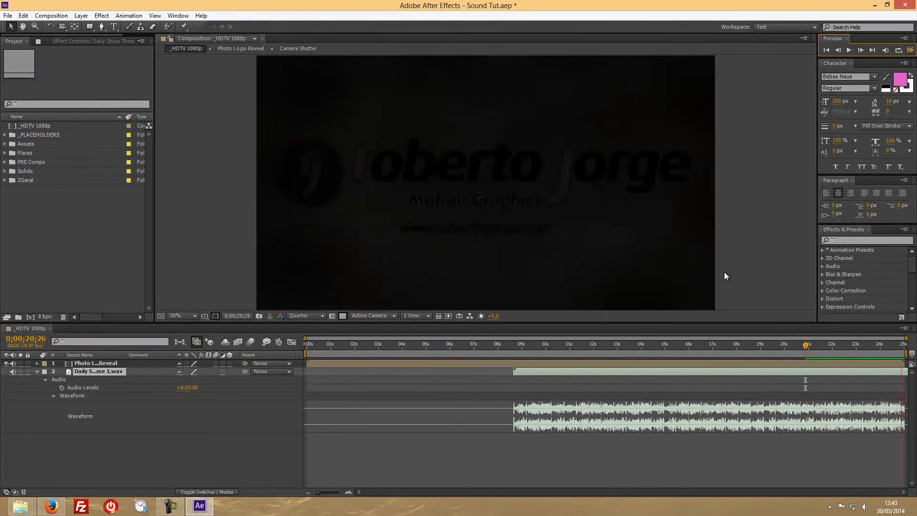
pyautogui.click(835, 350)
pyautogui.moveTo(836, 350); pyautogui.dragTo(888, 350)
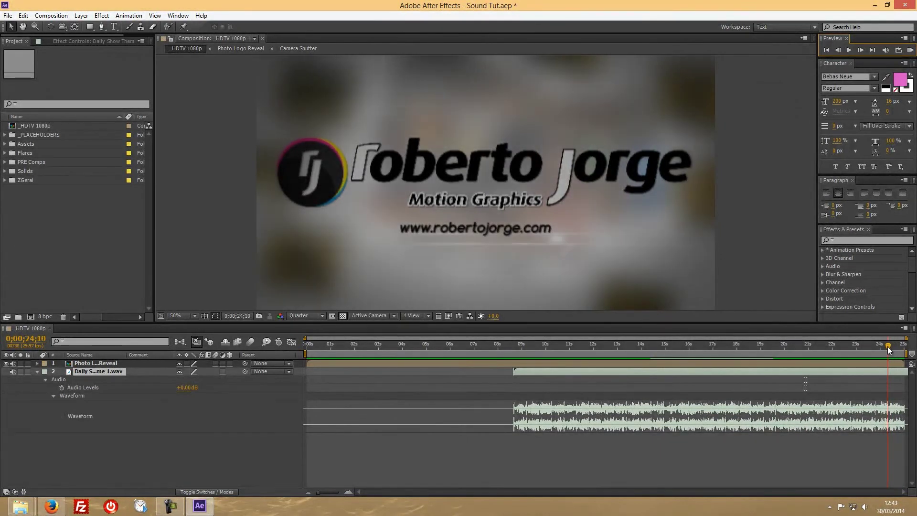
pyautogui.click(61, 387)
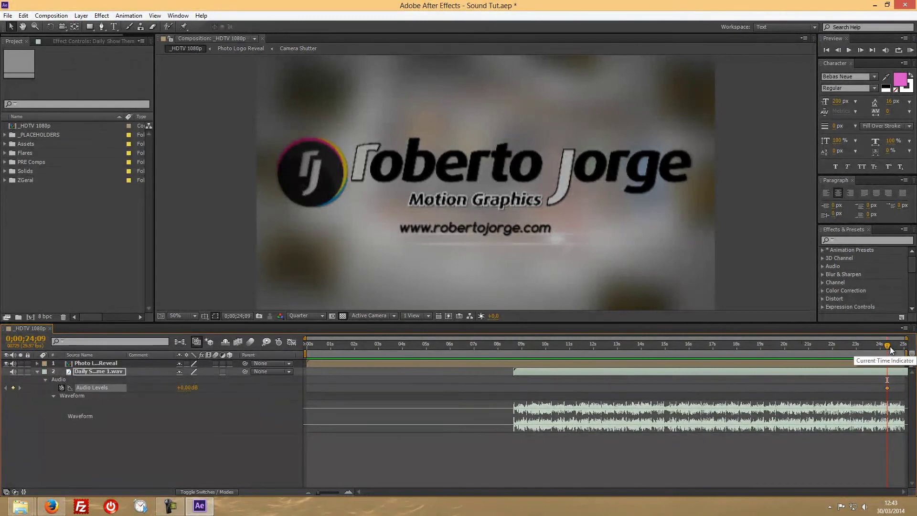
pyautogui.moveTo(888, 346); pyautogui.dragTo(901, 348)
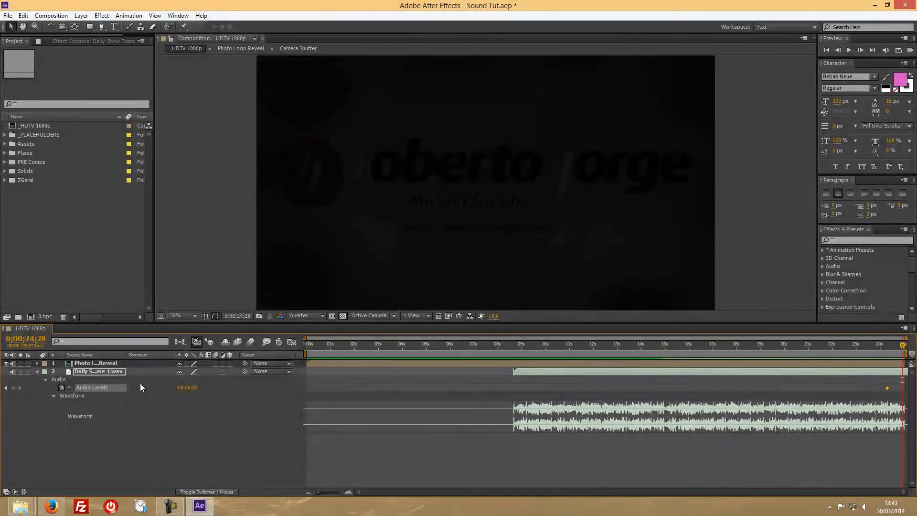
# Drop Audio Levels to -40 dB at the last frame and preview the fade-out.
pyautogui.moveTo(185, 388); pyautogui.dragTo(175, 386)
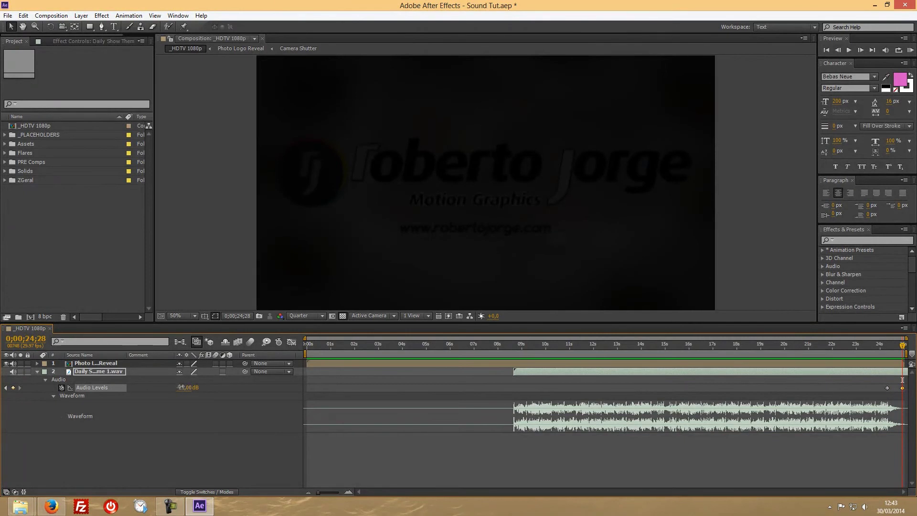
pyautogui.moveTo(180, 387)
pyautogui.mouseDown()
pyautogui.moveTo(167, 383)
pyautogui.moveTo(178, 382)
pyautogui.mouseUp()
pyautogui.moveTo(902, 345); pyautogui.dragTo(855, 354)
pyautogui.click(910, 51)
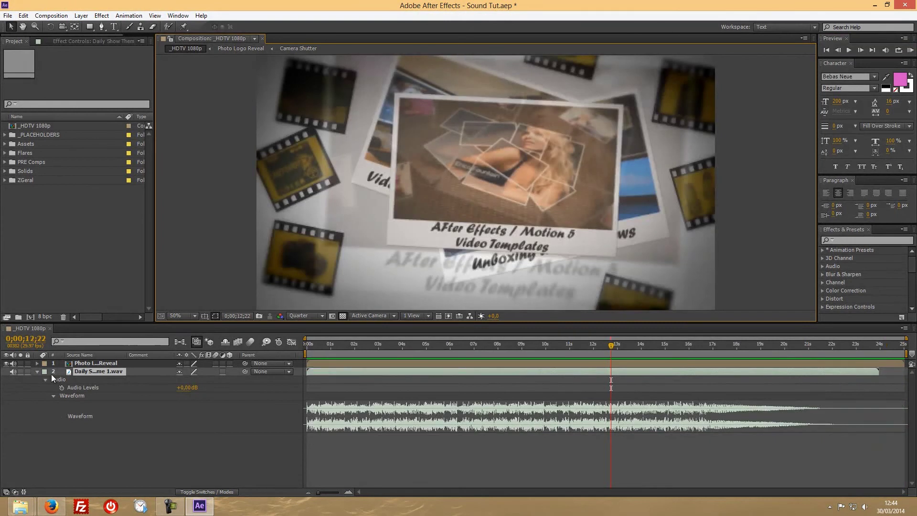
# Collapse the music layer's properties and select _HDTV 1080p in the Project panel.
pyautogui.click(37, 371)
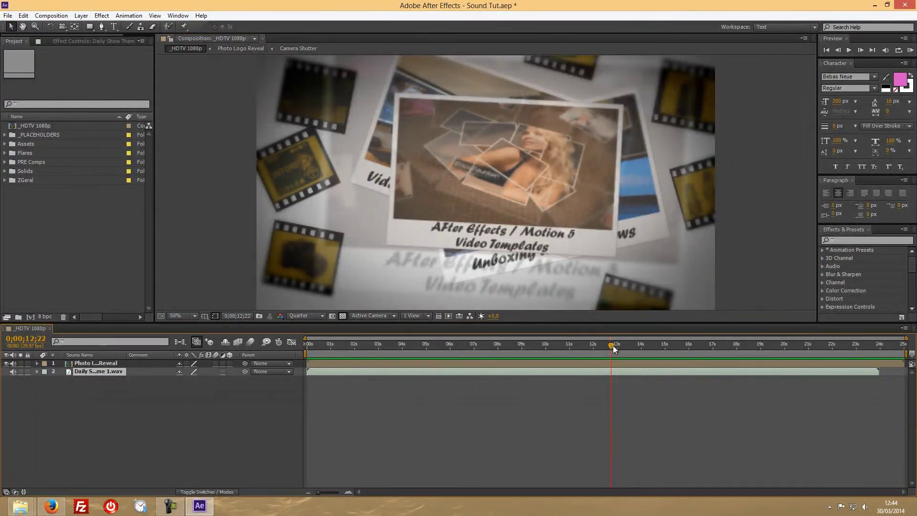
pyautogui.moveTo(612, 346); pyautogui.dragTo(376, 348)
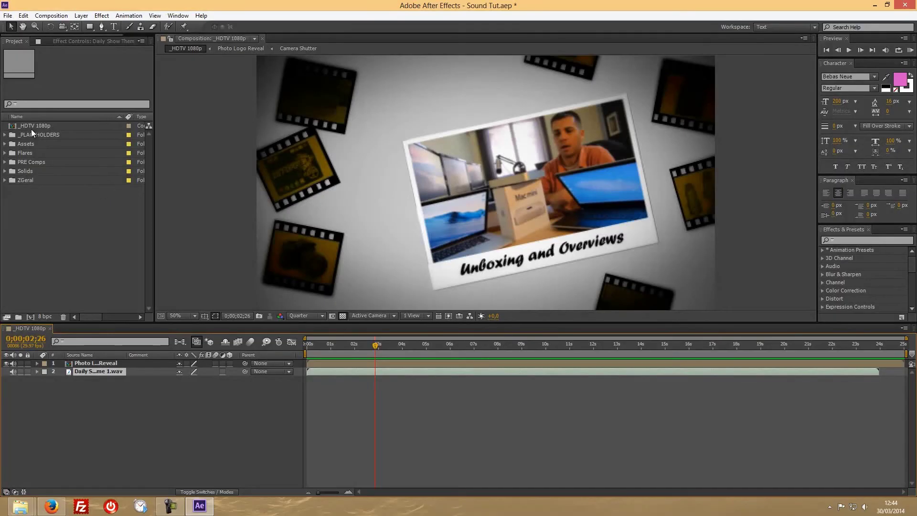
pyautogui.click(36, 127)
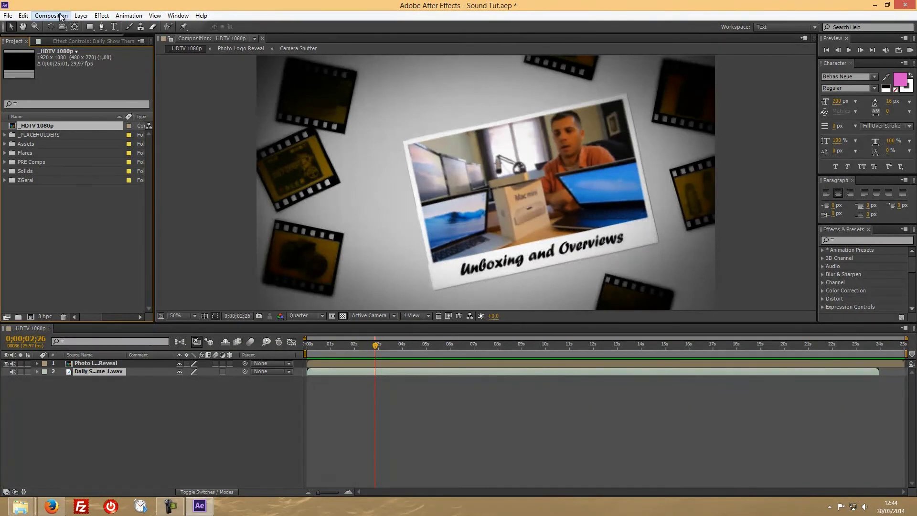
# Queue _HDTV 1080p for render as QuickTime H.264 with audio output enabled.
pyautogui.click(48, 17)
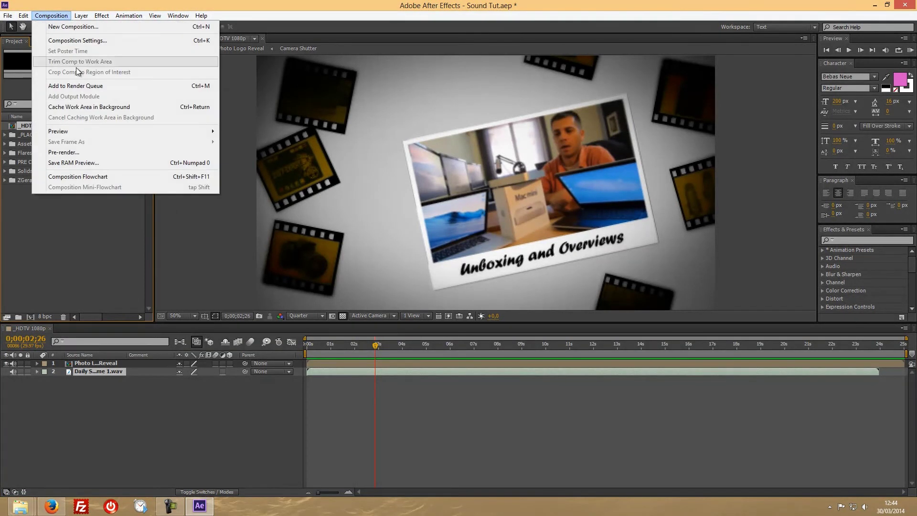
pyautogui.click(75, 84)
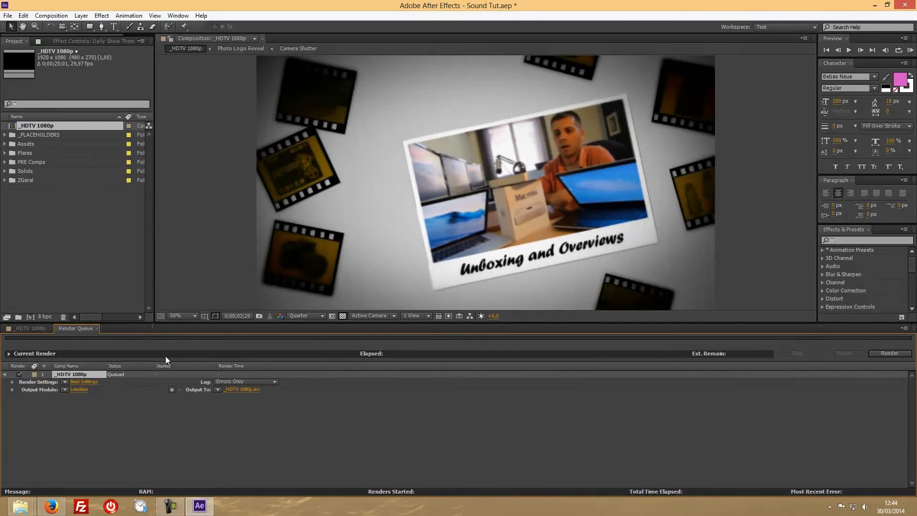
pyautogui.click(79, 390)
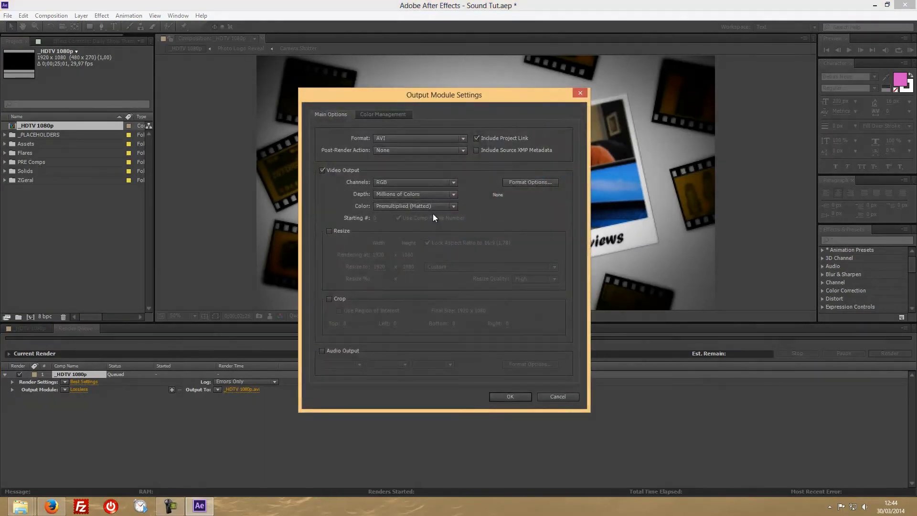
pyautogui.click(462, 140)
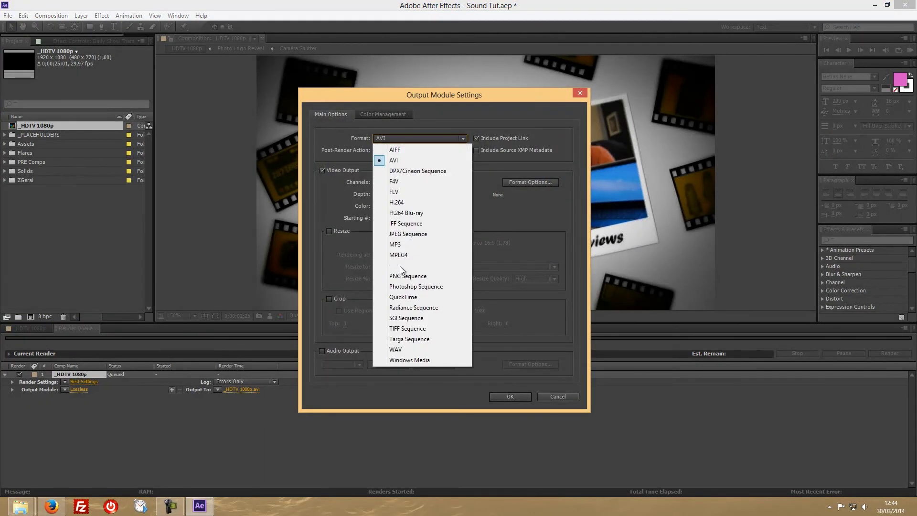
pyautogui.click(413, 298)
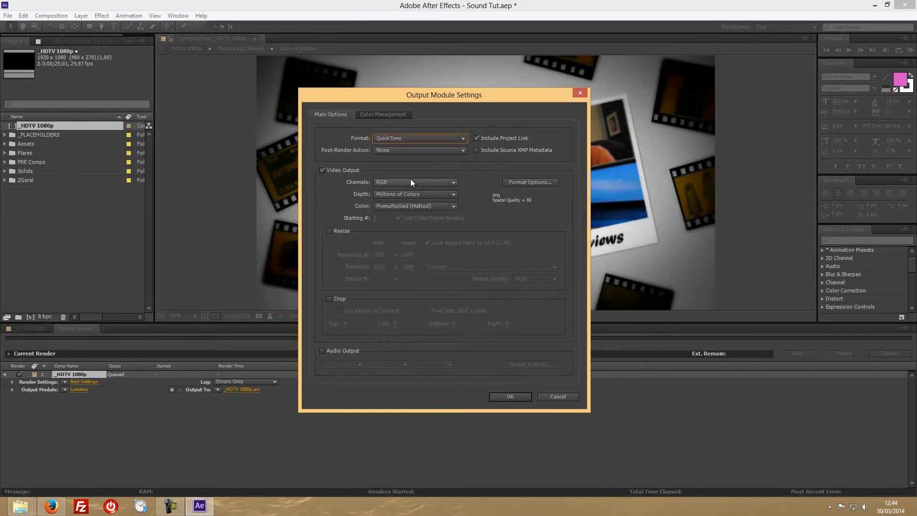
pyautogui.click(534, 185)
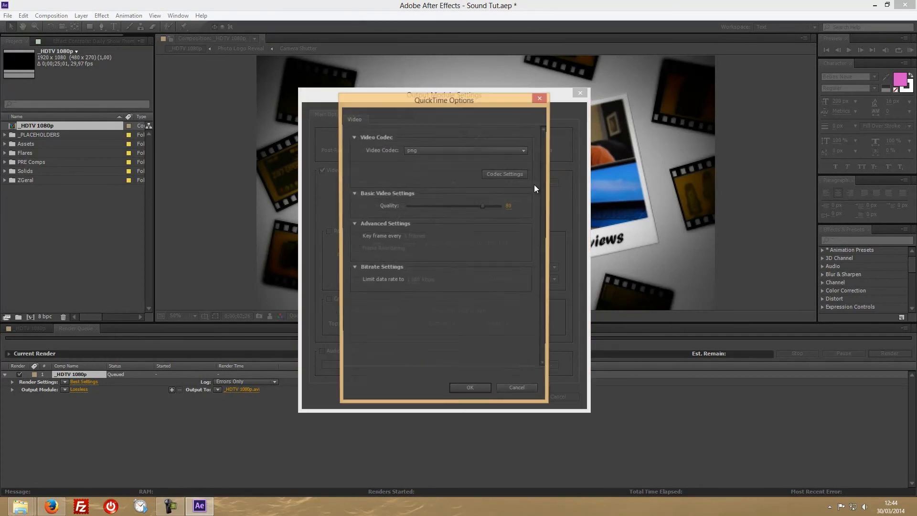
pyautogui.click(513, 152)
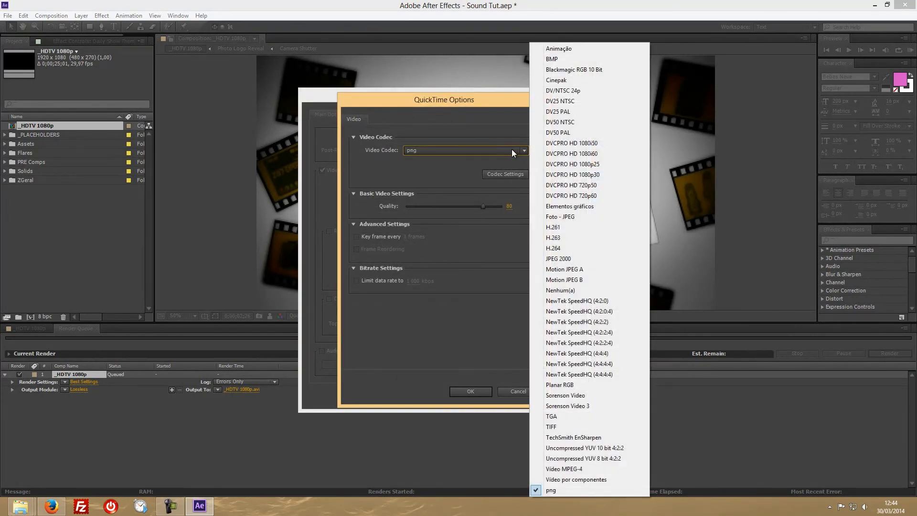
pyautogui.click(562, 248)
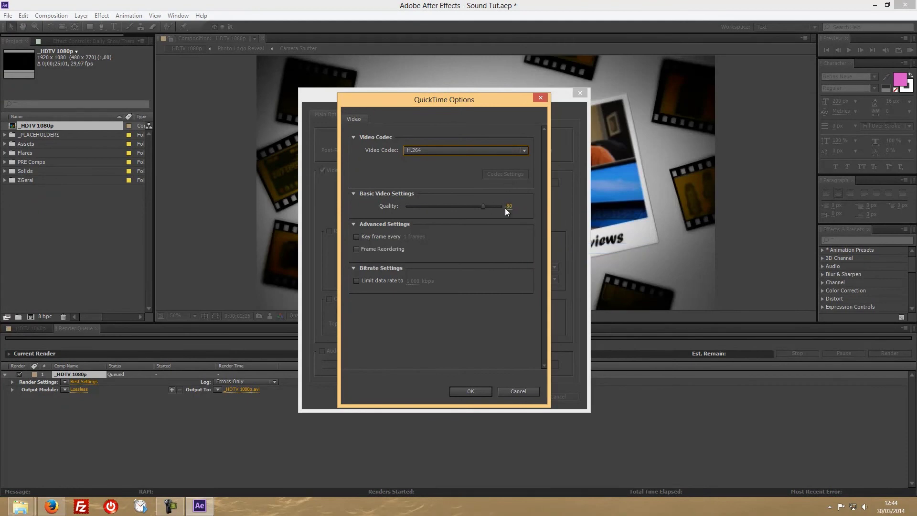
pyautogui.click(484, 391)
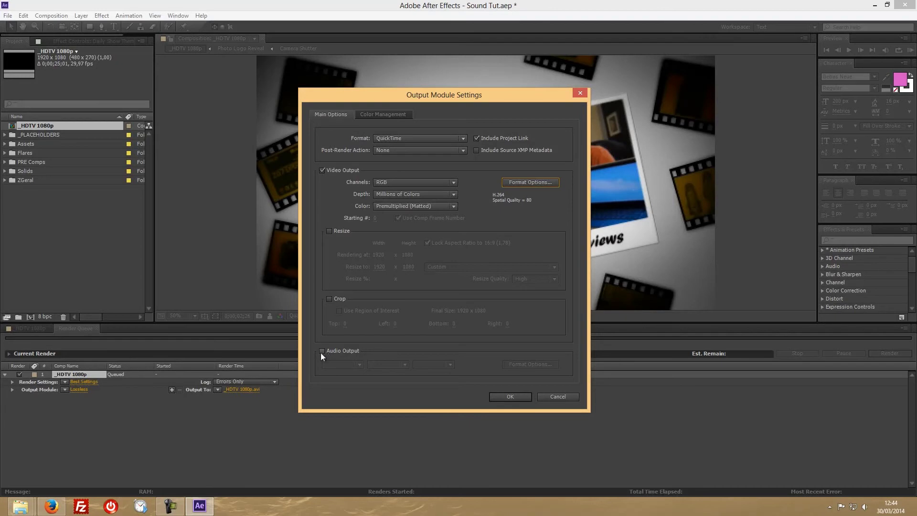
pyautogui.click(321, 352)
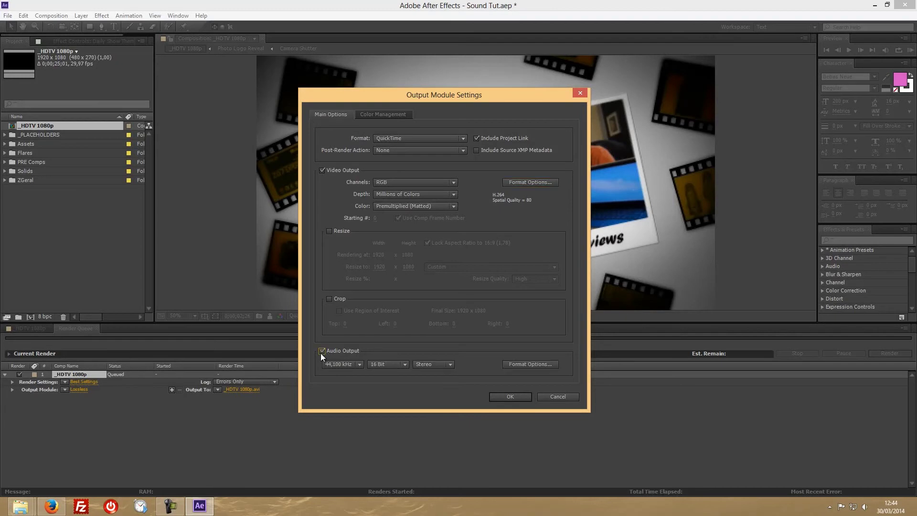
# Confirm the output module and save the render output as Intro Youtube New.mov.
pyautogui.click(509, 396)
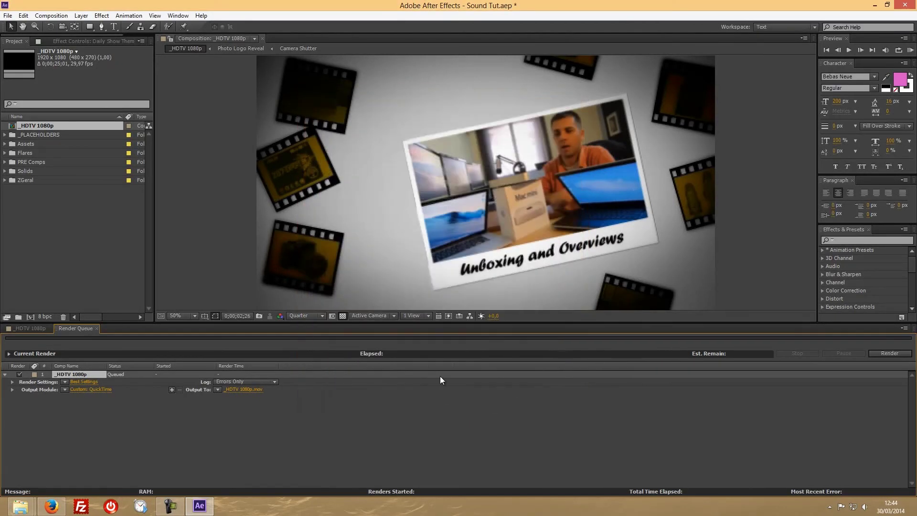
pyautogui.click(246, 388)
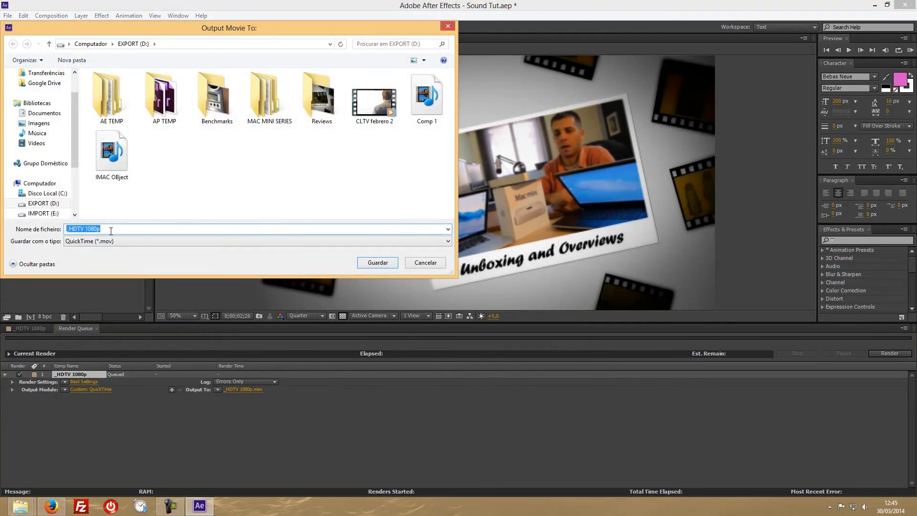
pyautogui.write('Intro Youtube New')
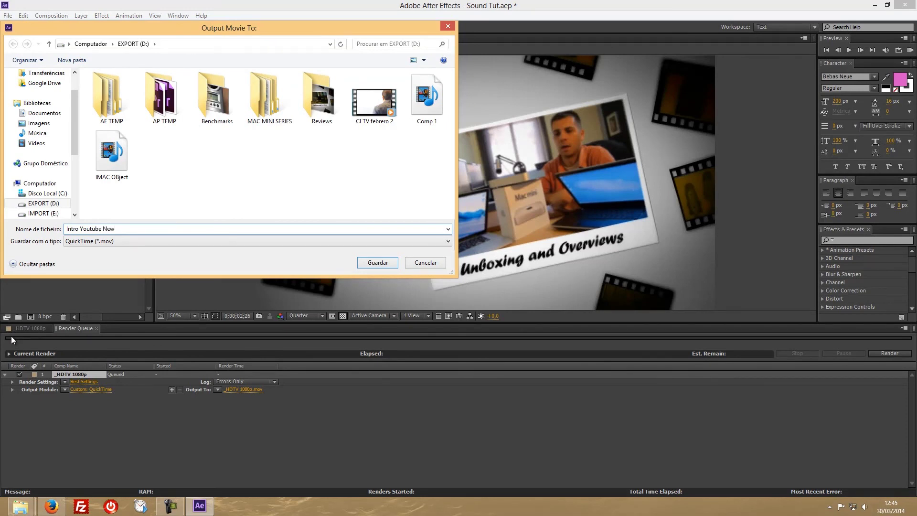
pyautogui.click(373, 262)
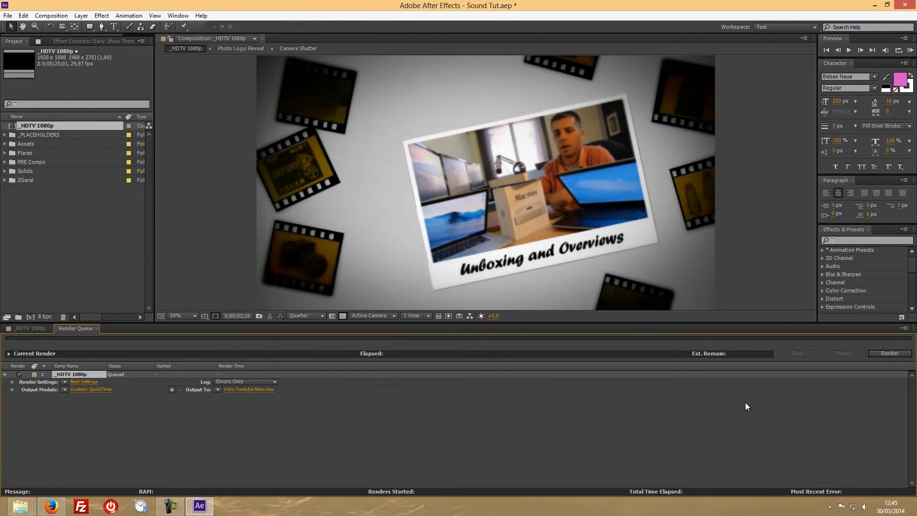
# Start rendering the queued _HDTV 1080p composition to Intro Youtube New.mov.
pyautogui.click(879, 353)
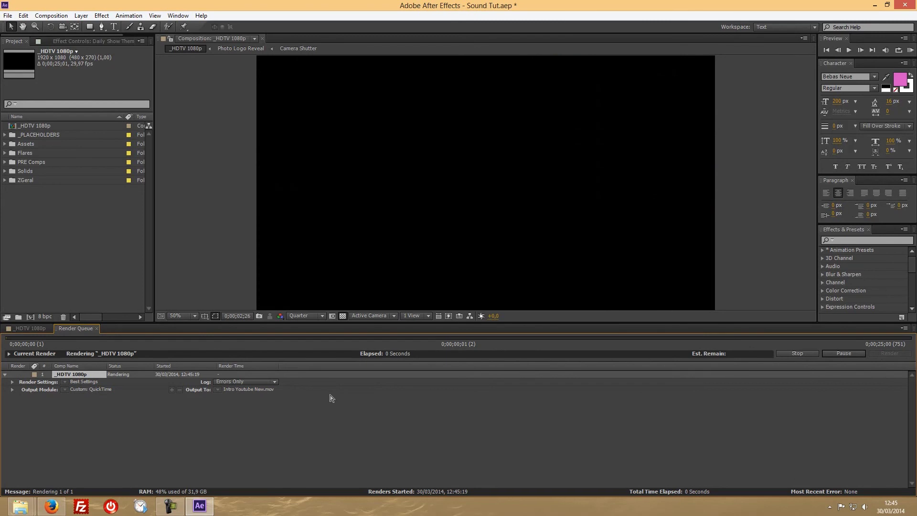